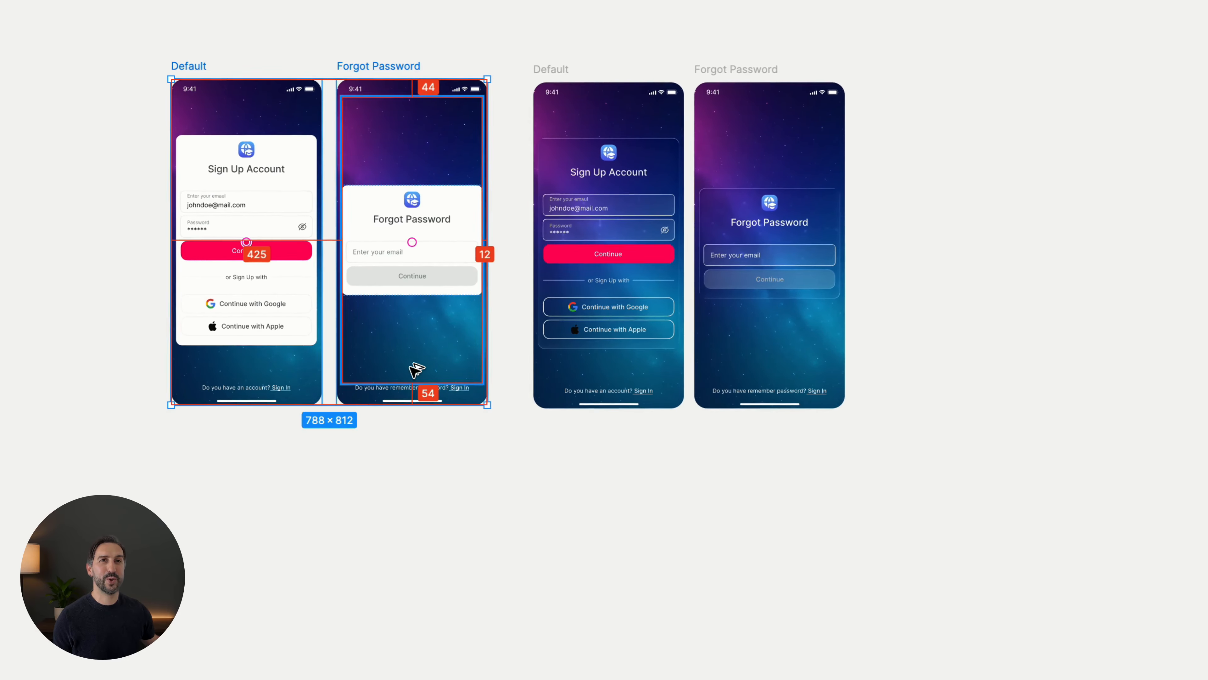
- Duplicate the Default and Forgot Password screens with white cards, placing the copies beyond the glass versions
left_click_drag(417, 369, 1021, 362)
left_click(977, 485)
left_click_drag(977, 485, 603, 527)
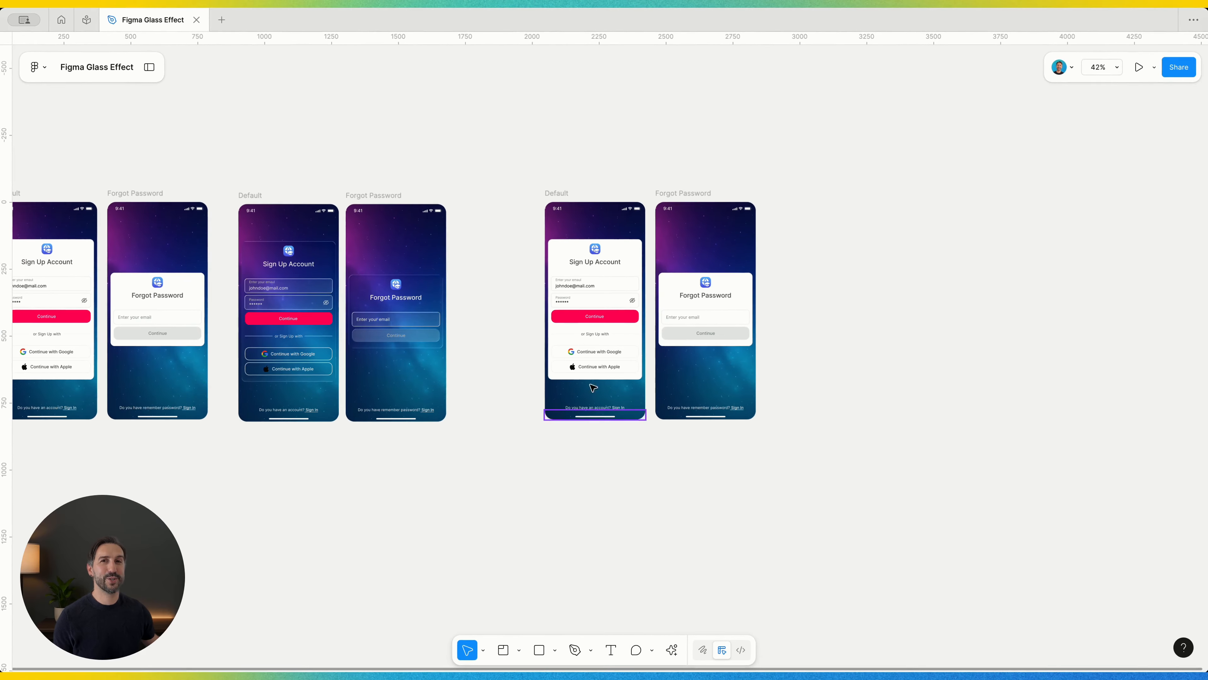
scroll(637, 292, "up", 3)
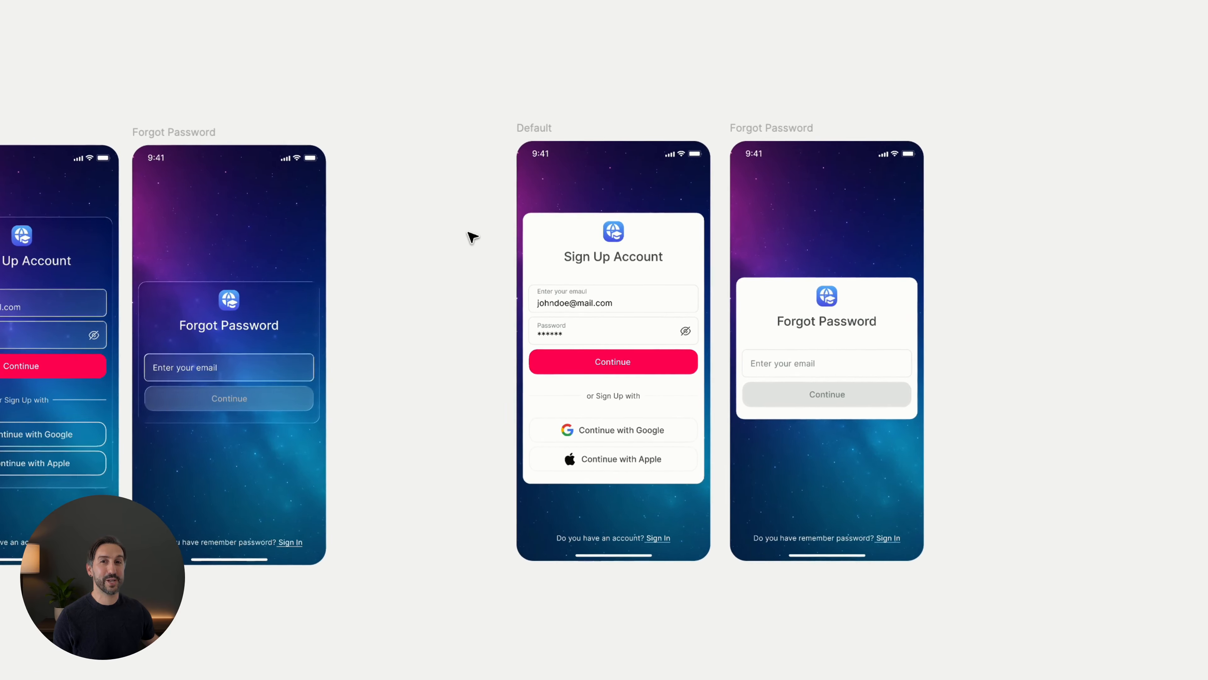
- Remove the white fill from the Sign Up Account card on the duplicated Default screen
left_click_drag(468, 233, 348, 273)
scroll(401, 273, "up", 3)
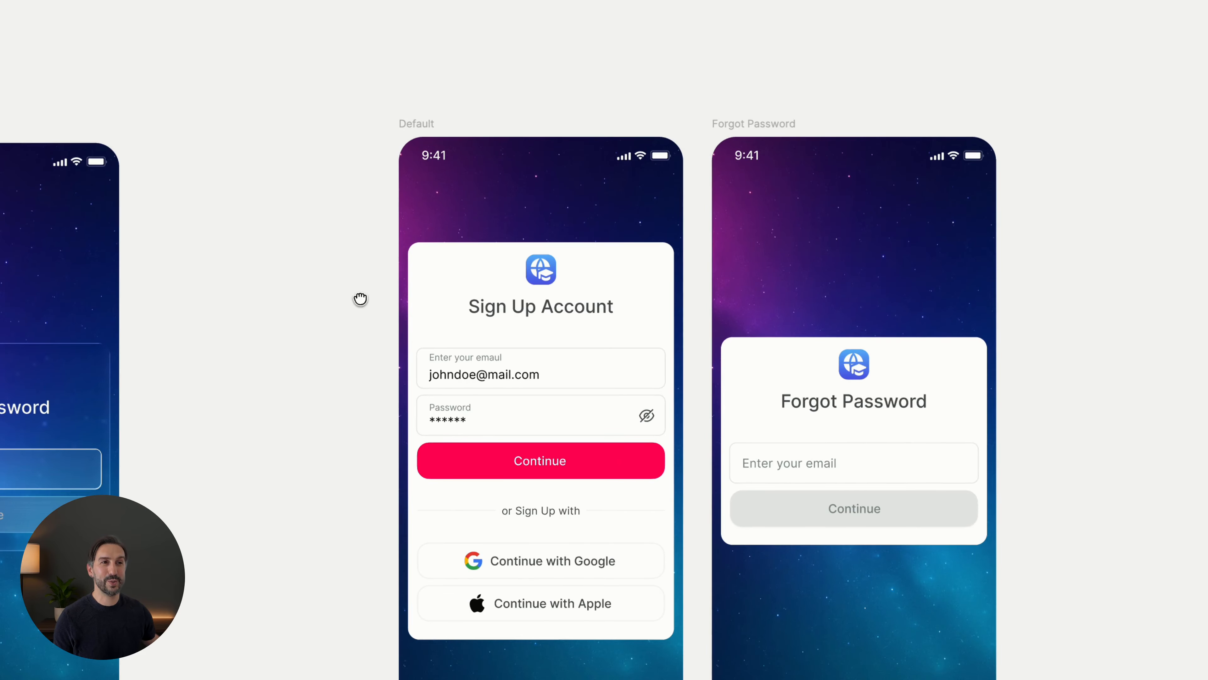
left_click(419, 282)
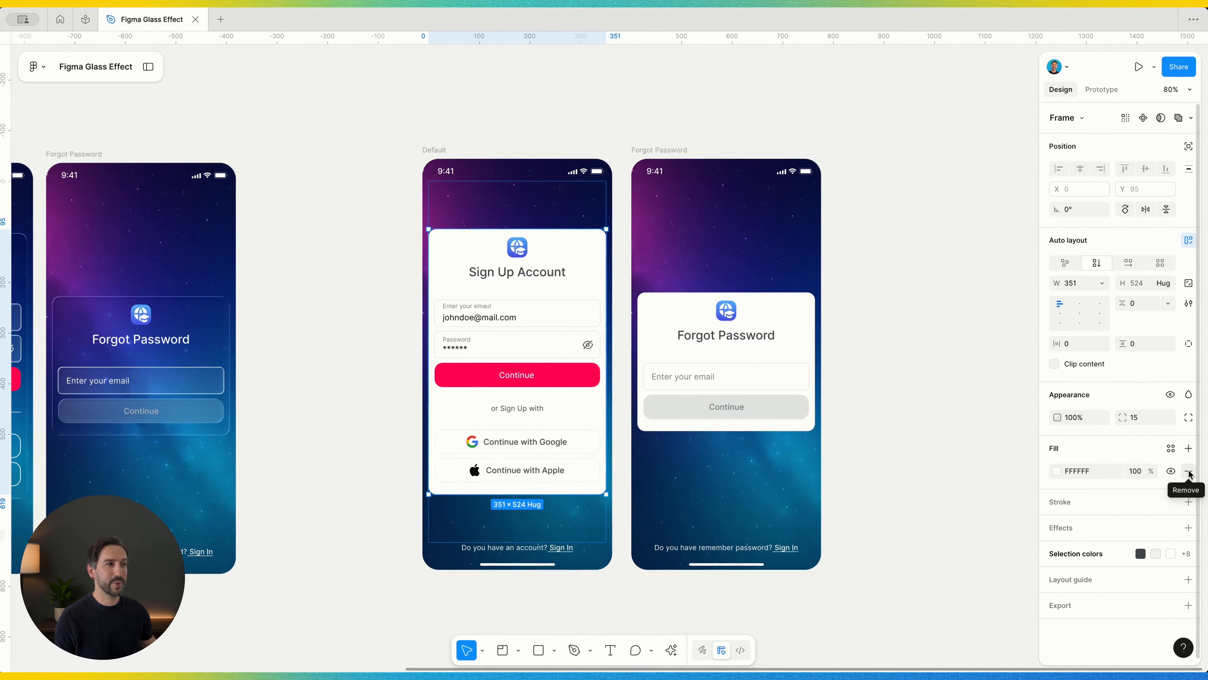
left_click(1189, 471)
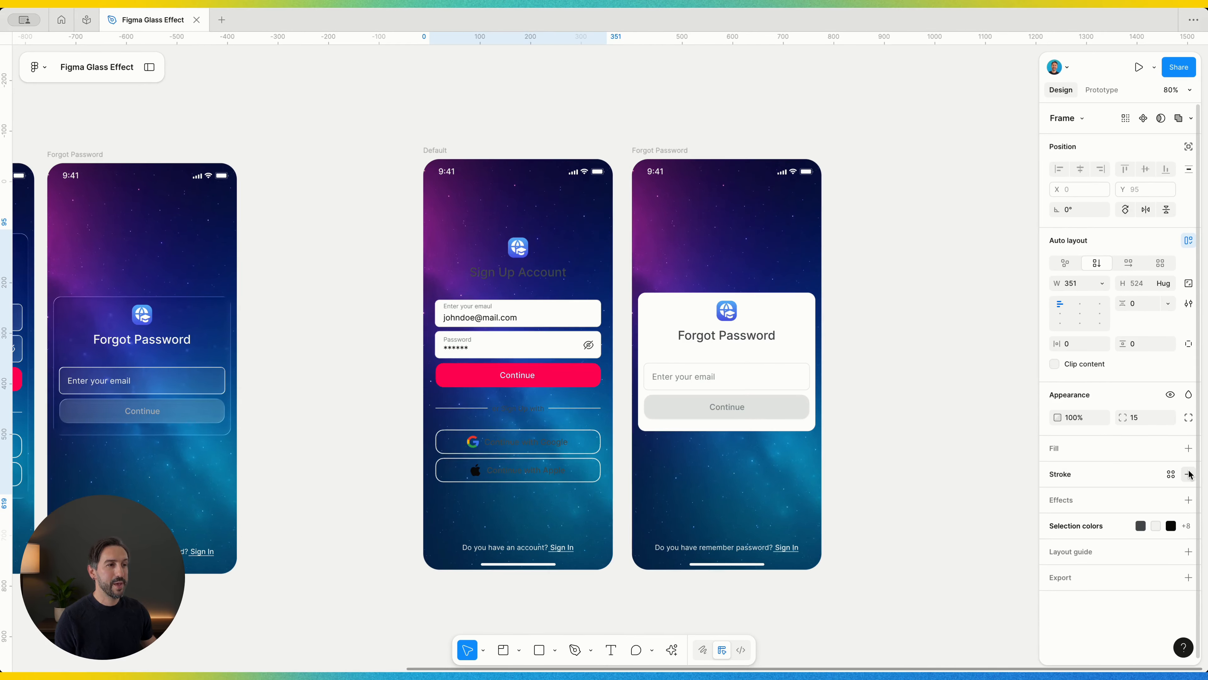
- Add a Glass effect to the Sign Up Account card
left_click(1189, 500)
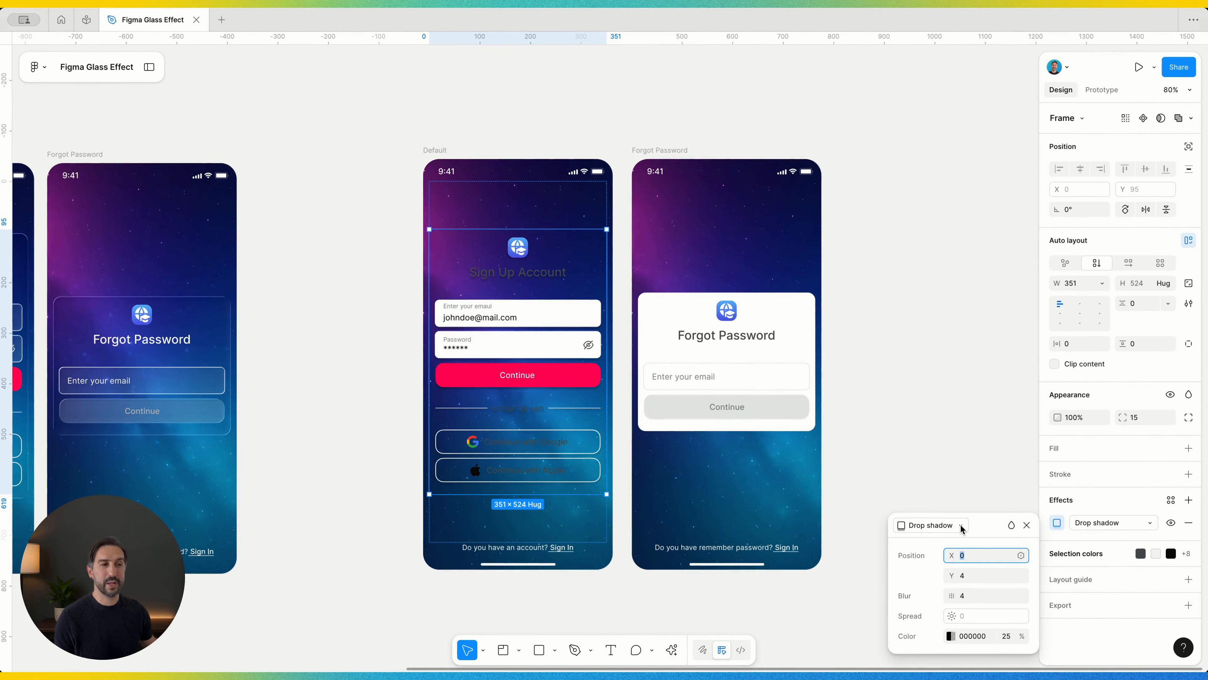
left_click(961, 525)
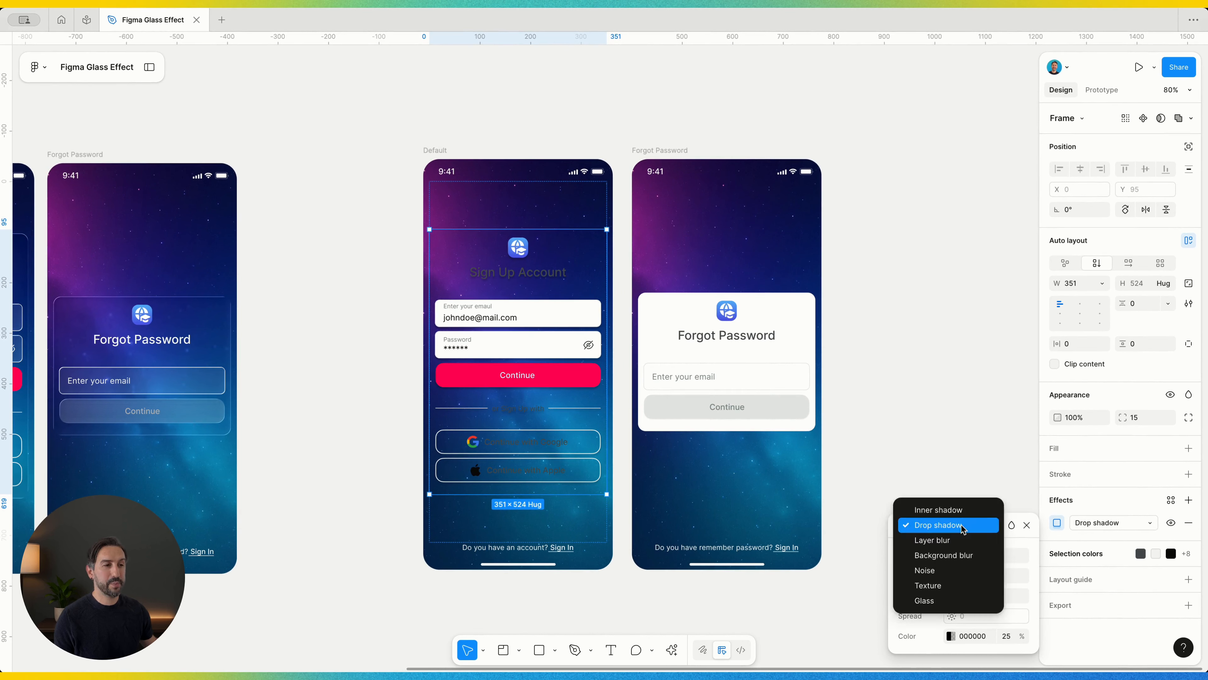
left_click(925, 600)
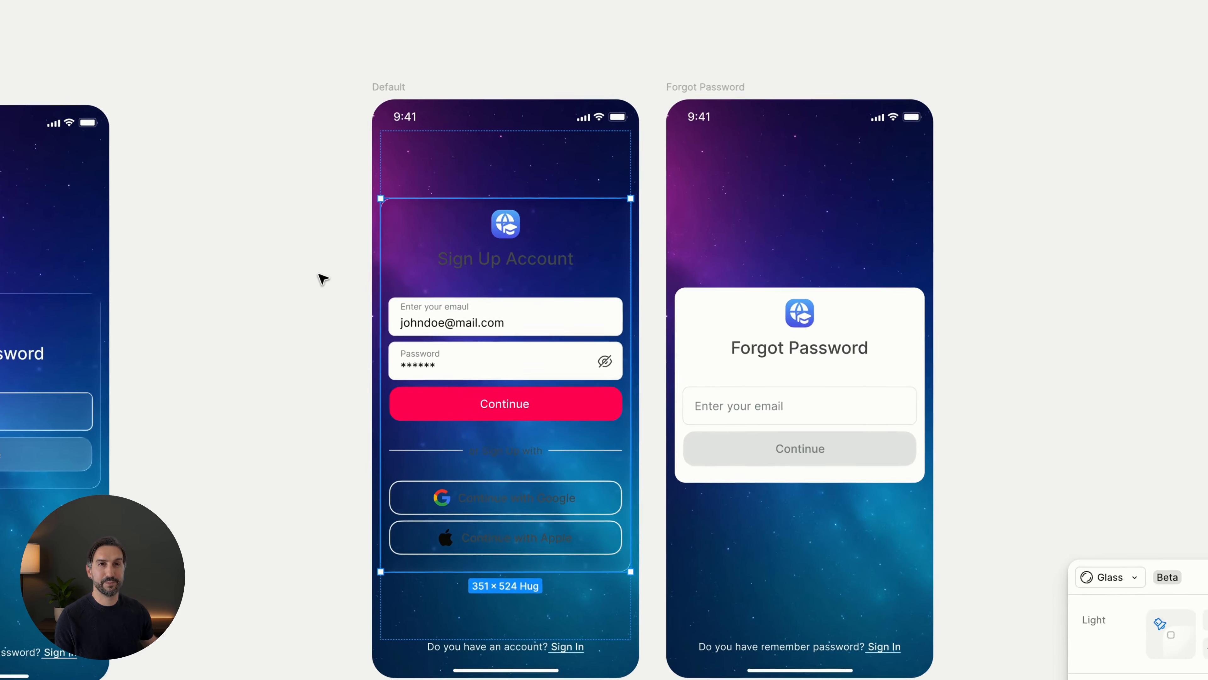
left_click(319, 275)
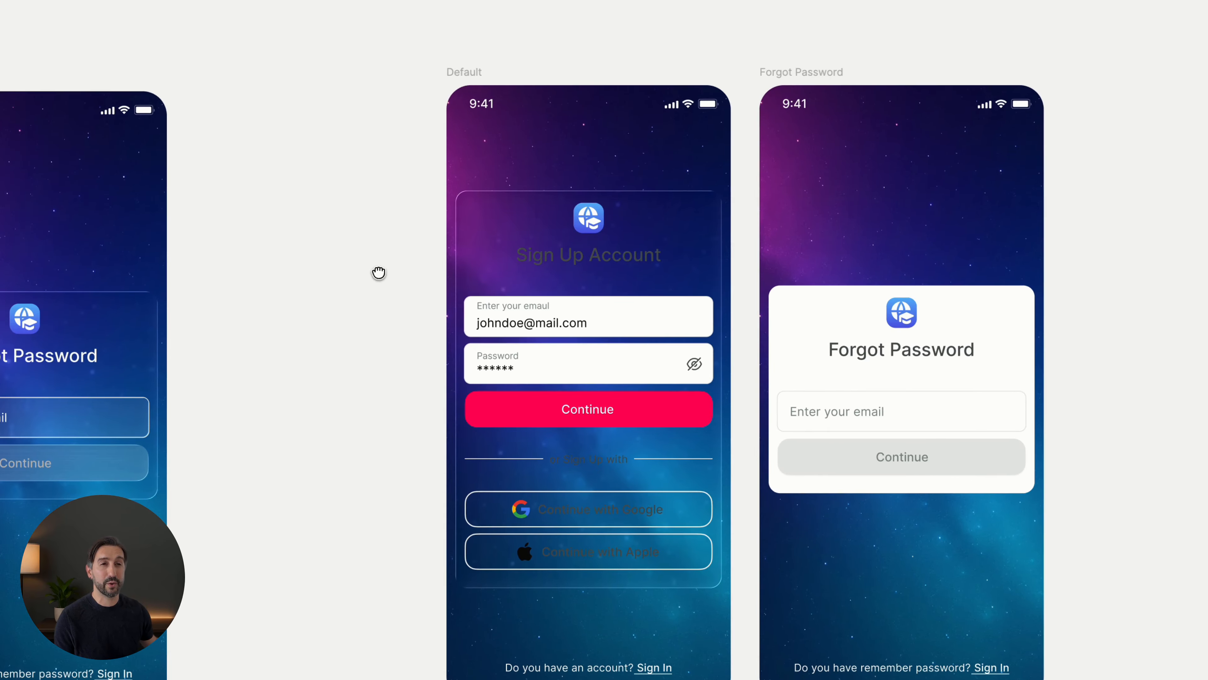
- Recolour all 4B5353 text and icons inside the Sign Up Account card to white (FFFFFF)
left_click(470, 270)
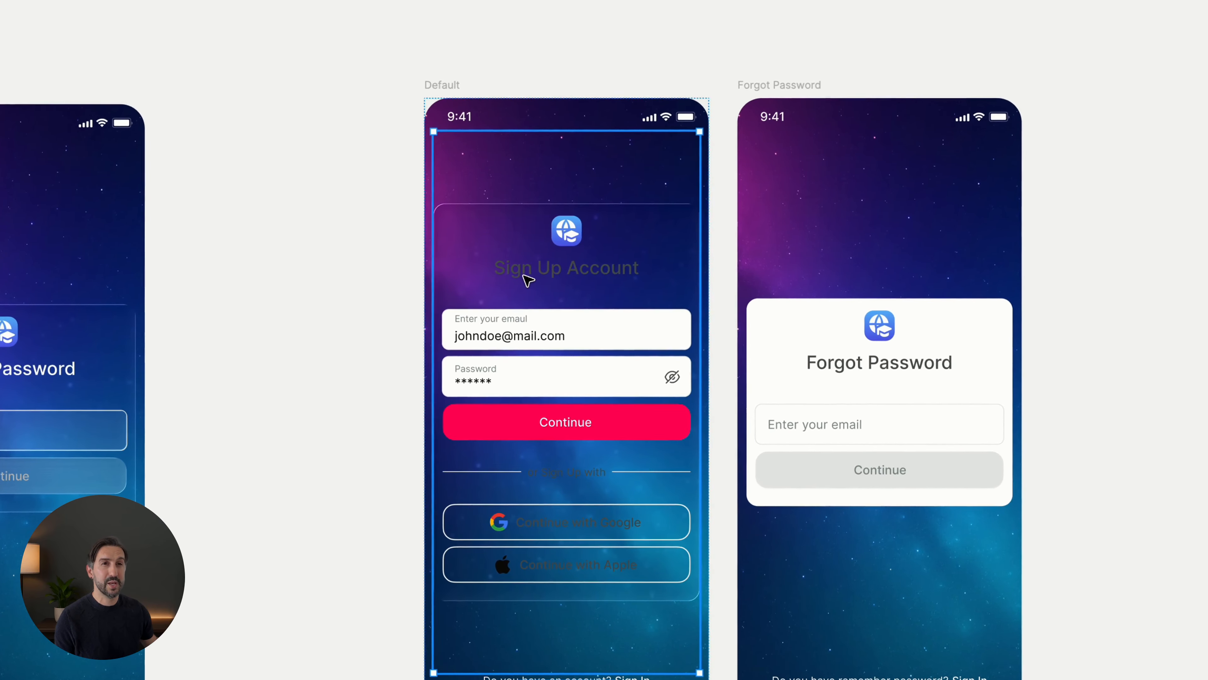
left_click(527, 279)
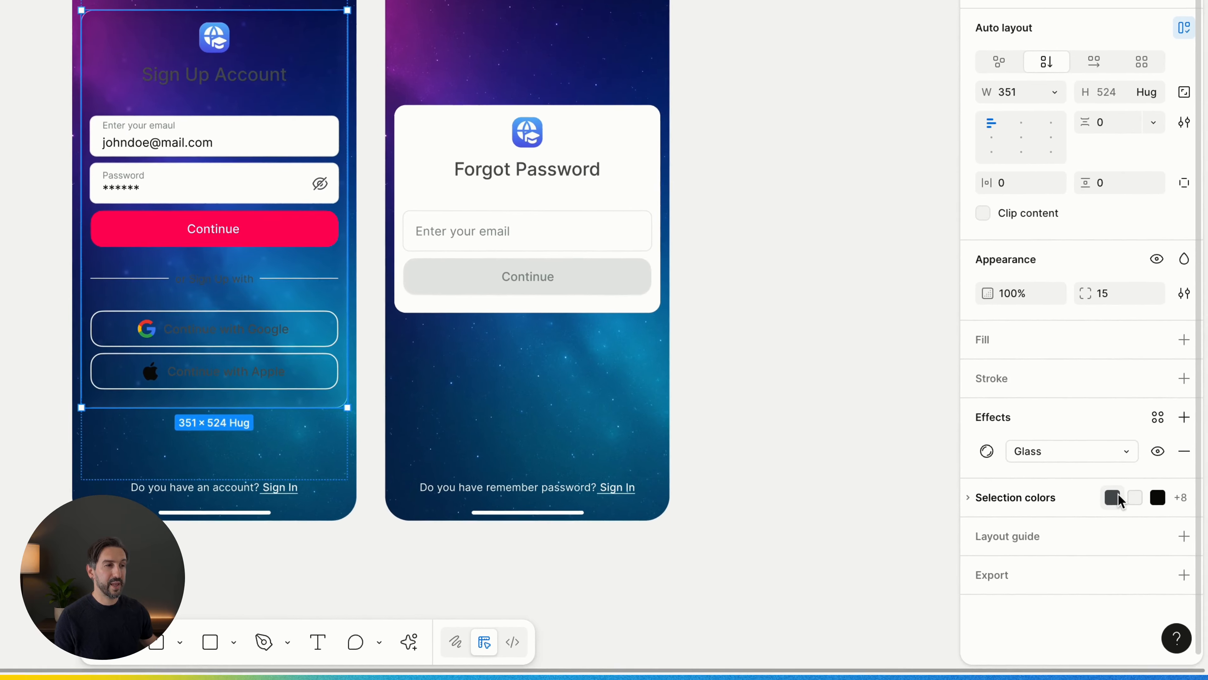
left_click(1034, 498)
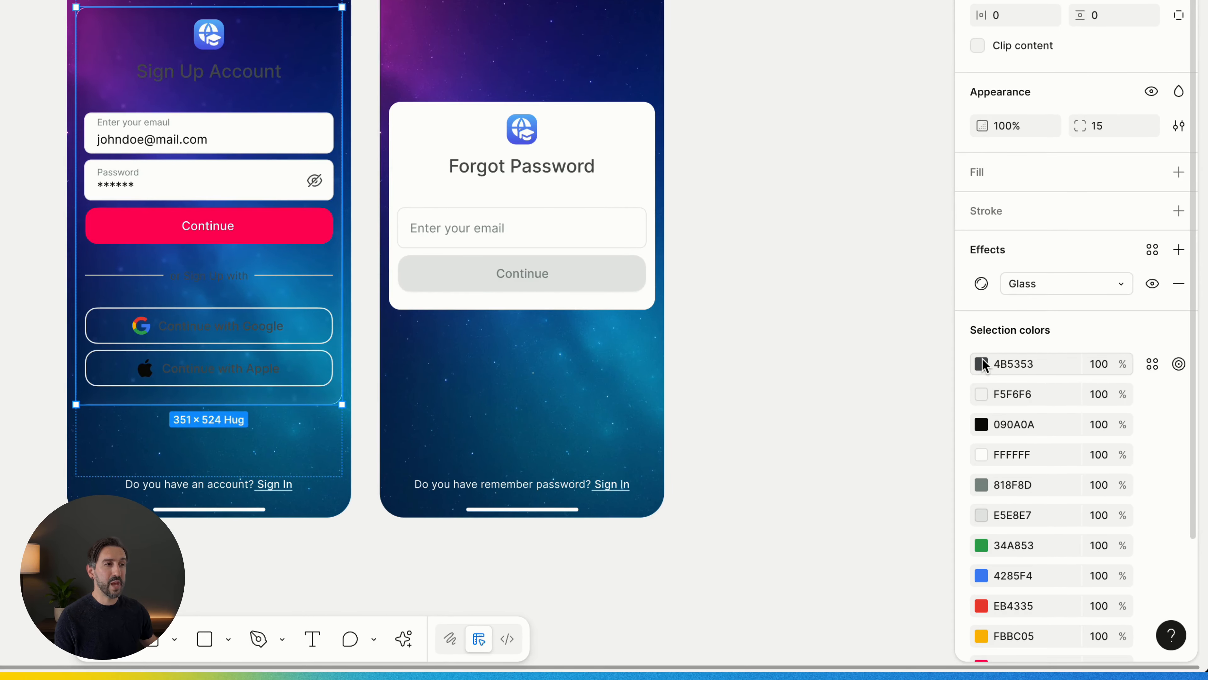
left_click(1179, 364)
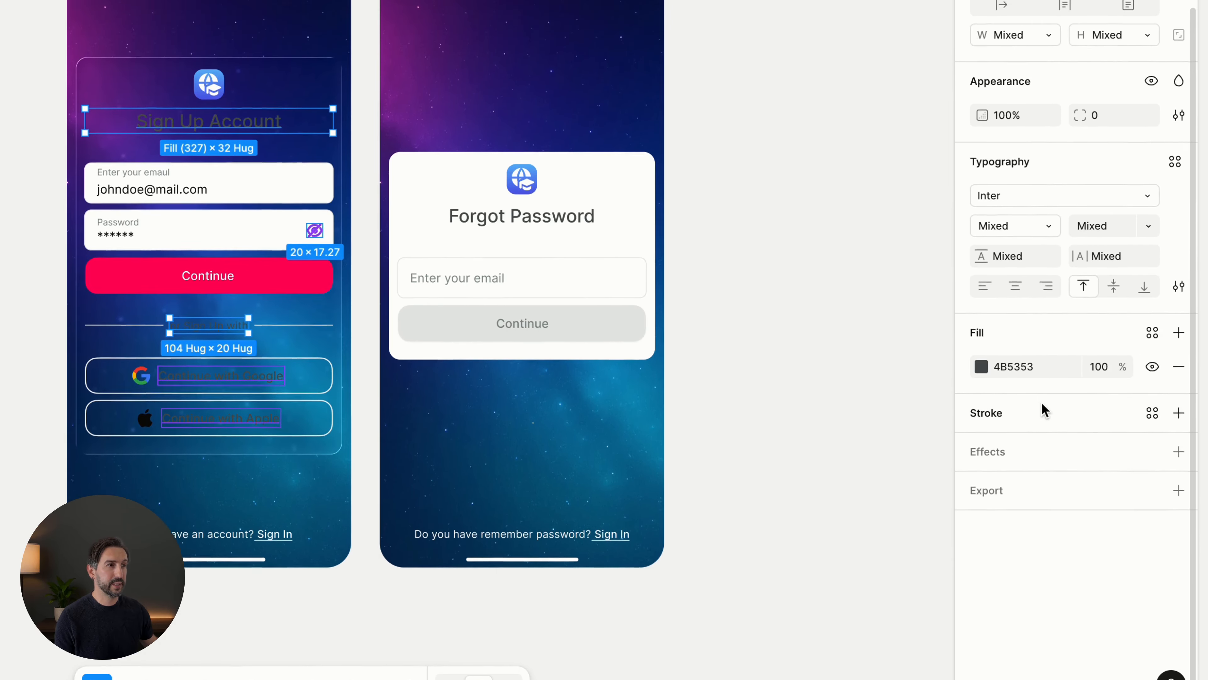
left_click(981, 316)
left_click_drag(871, 386, 745, 340)
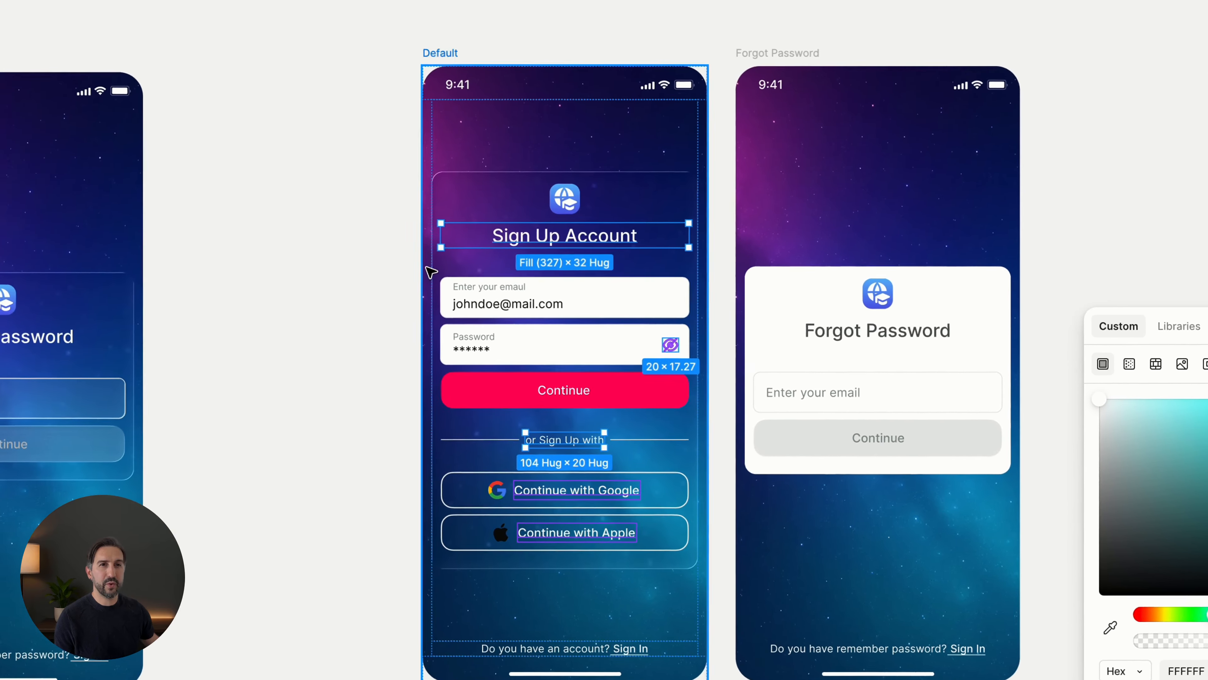
left_click(206, 282)
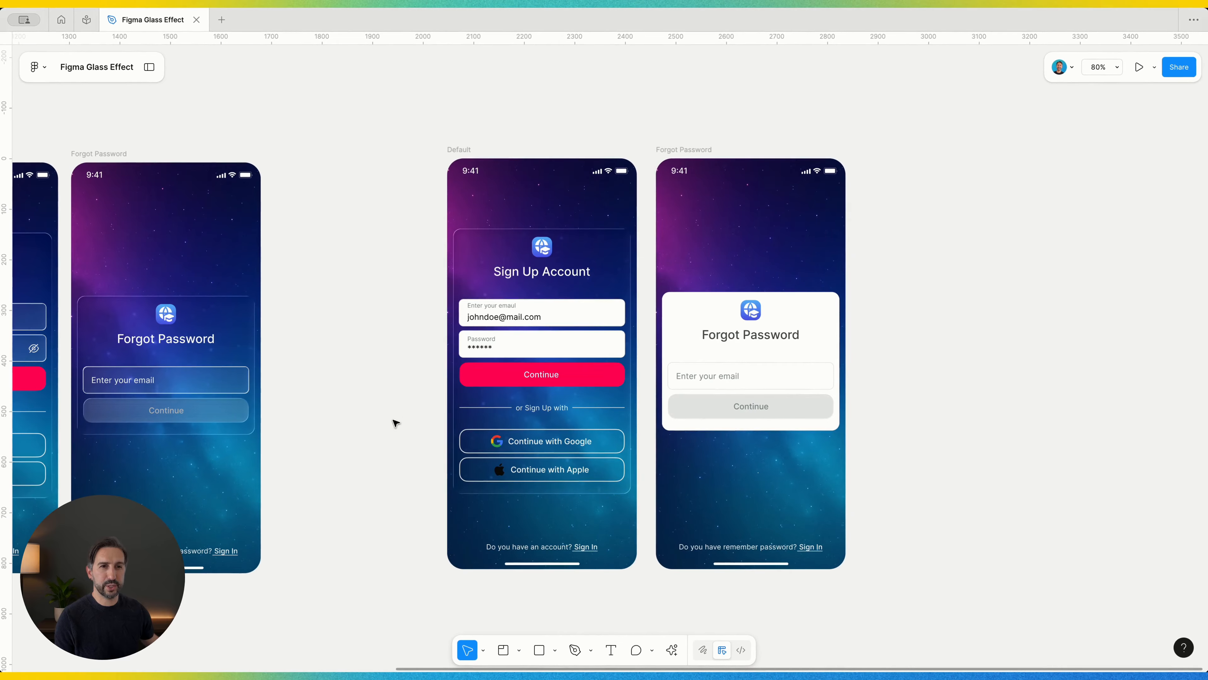
- Set the Sign Up card's Glass effect to Frost 8, Depth 23 and Refraction 42
scroll(472, 293, "up", 3)
left_click(473, 294)
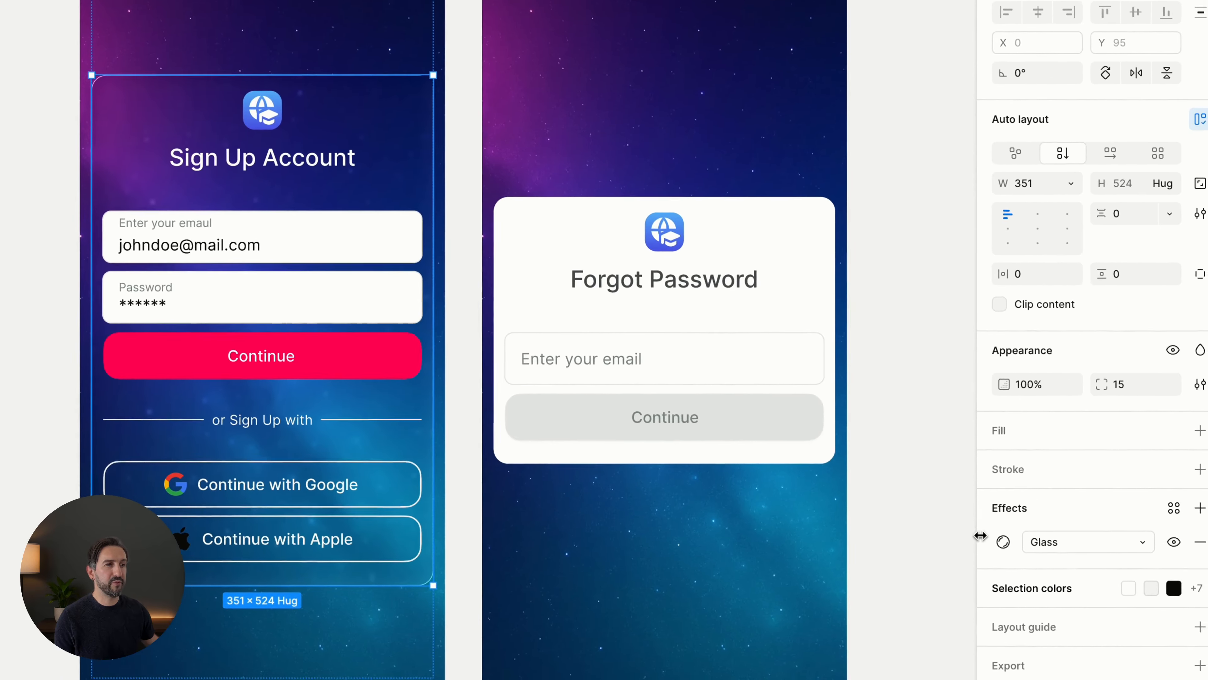
left_click(1003, 541)
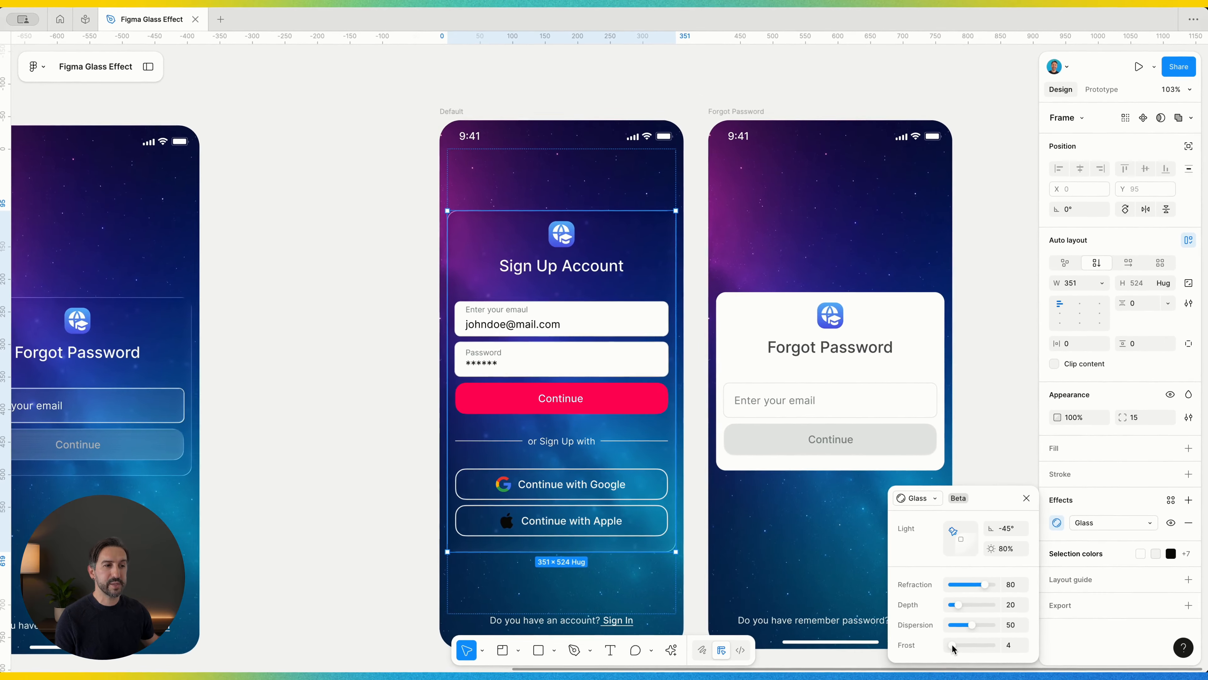
left_click_drag(897, 676, 907, 679)
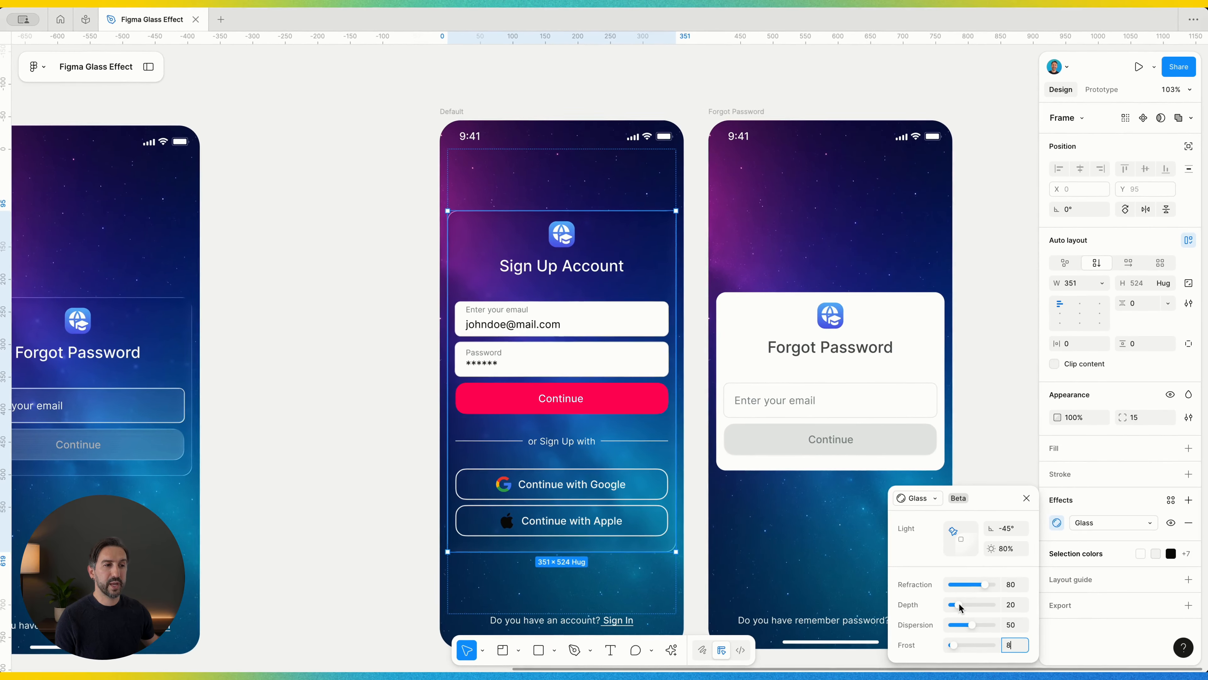
left_click_drag(834, 659, 841, 662)
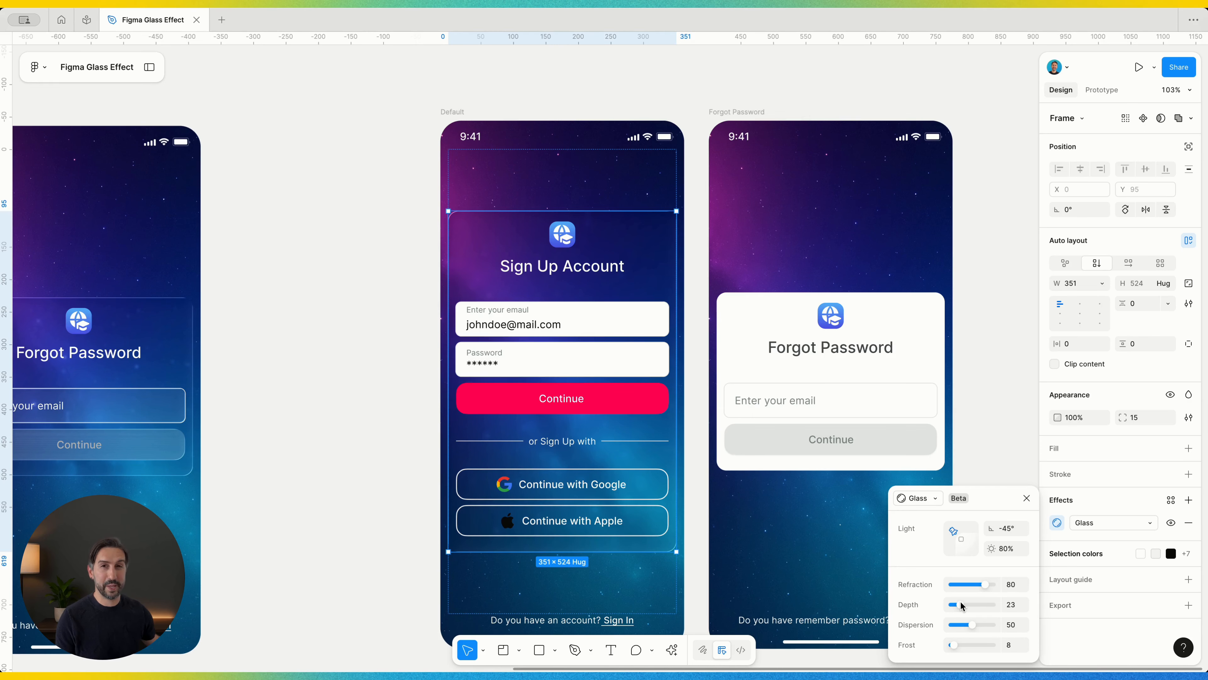
left_click(969, 584)
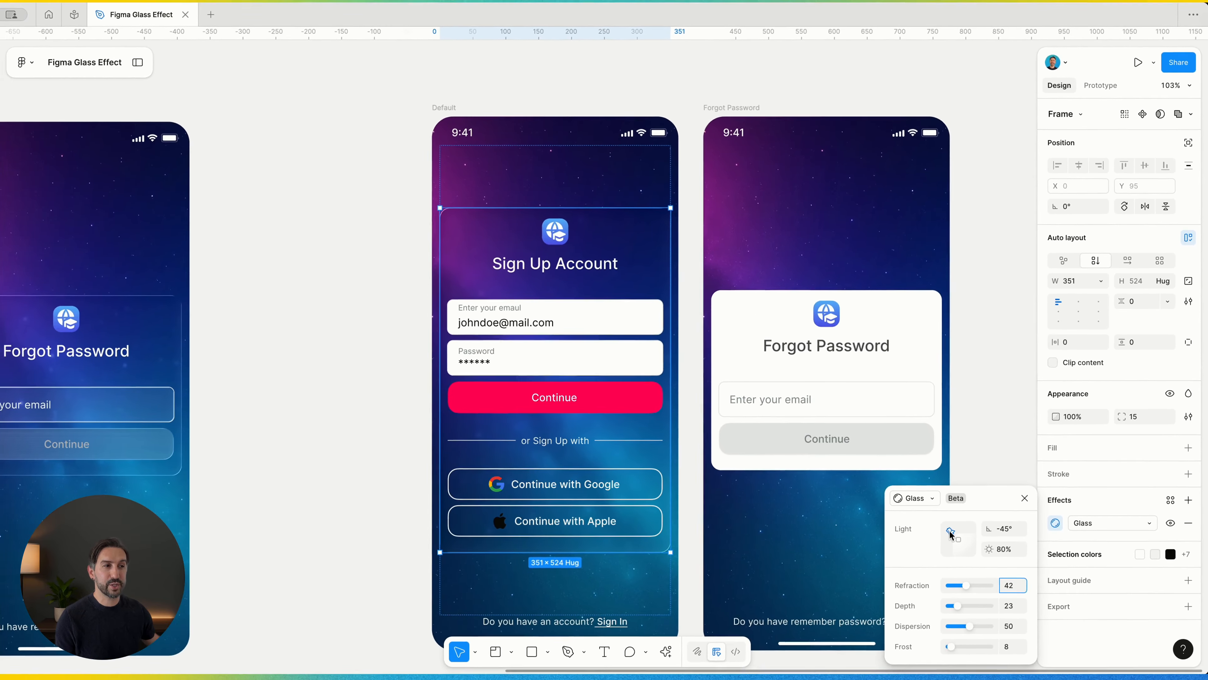
- Try different light directions for the card's Glass effect and set the light intensity to 90%
left_click_drag(826, 548, 848, 546)
mouse_move(969, 532)
left_mouse_down()
mouse_move(947, 539)
mouse_move(953, 529)
left_mouse_up()
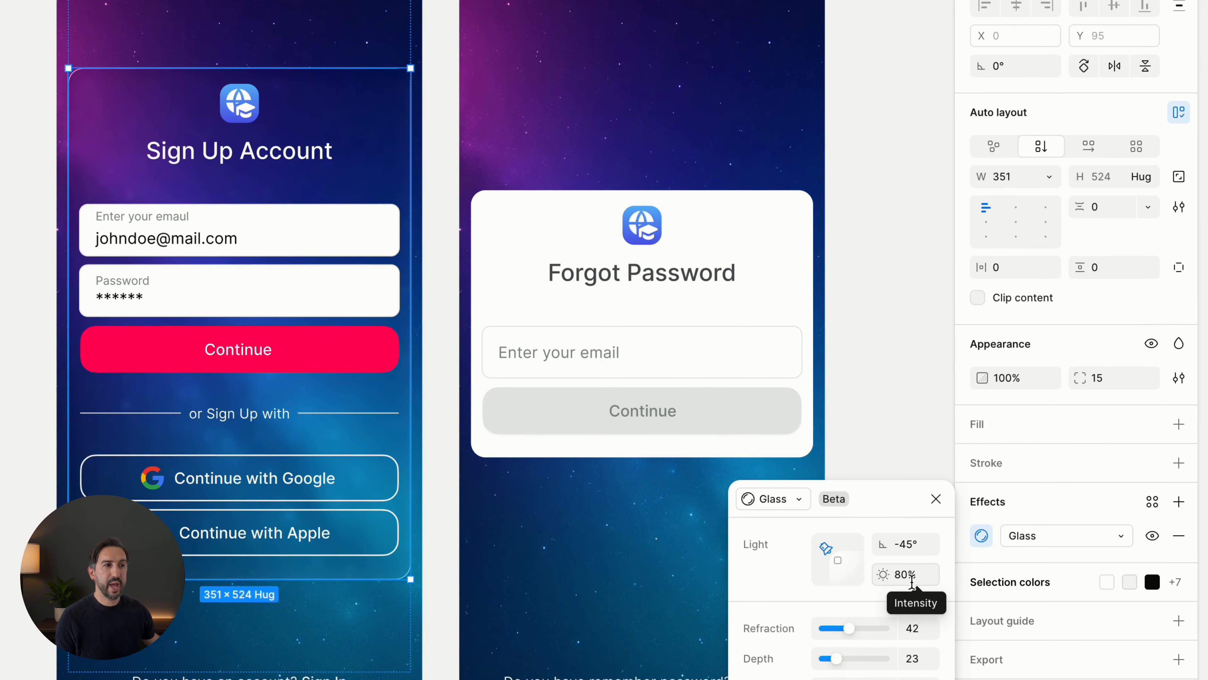
left_click(911, 574)
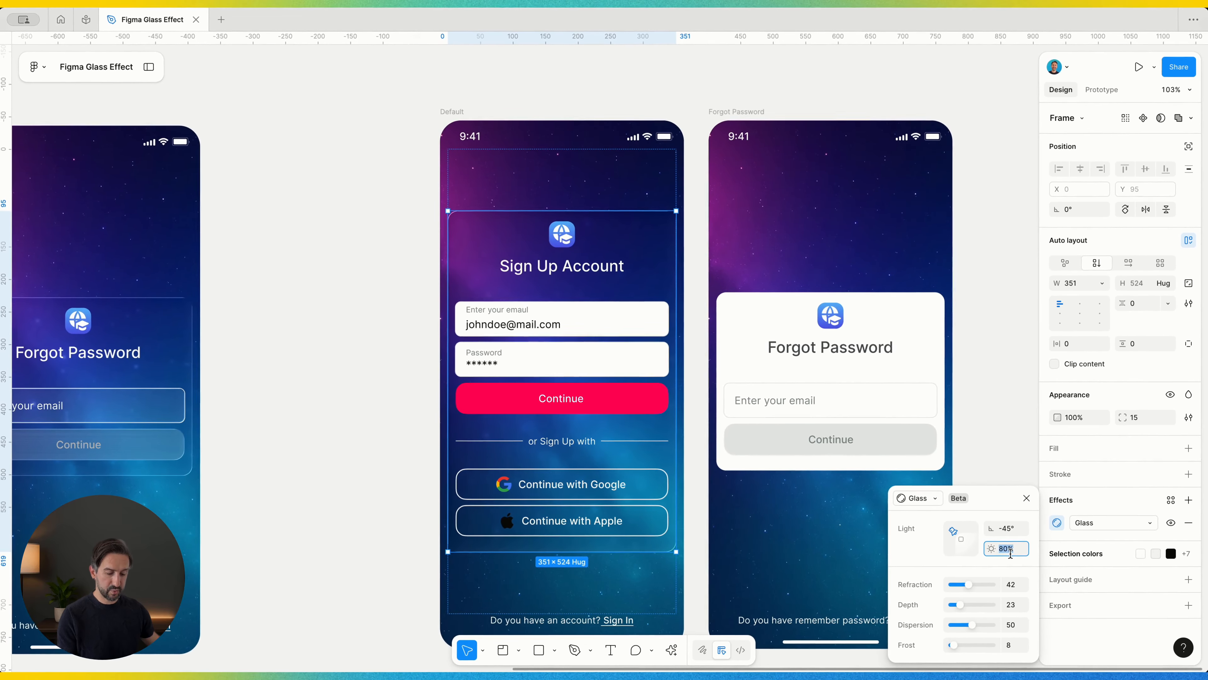
type("90")
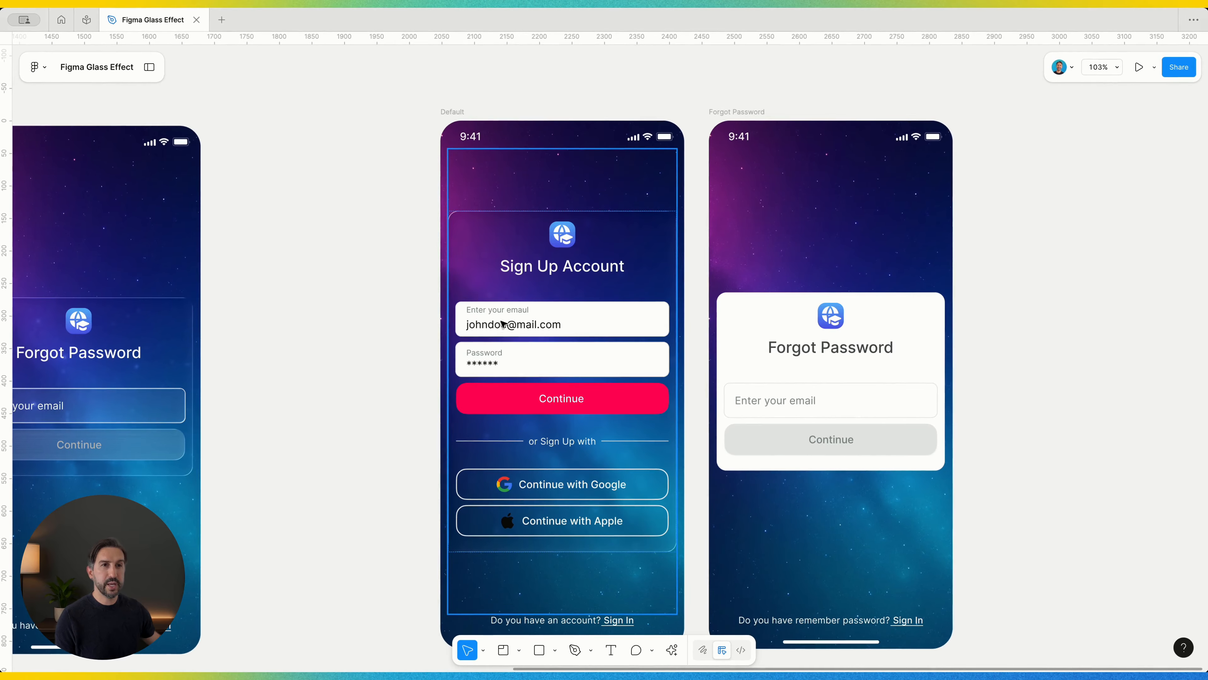
- Apply a Glass effect to the email and password fields and reduce their white fill to 10% opacity
left_click(503, 324)
double_click(503, 324)
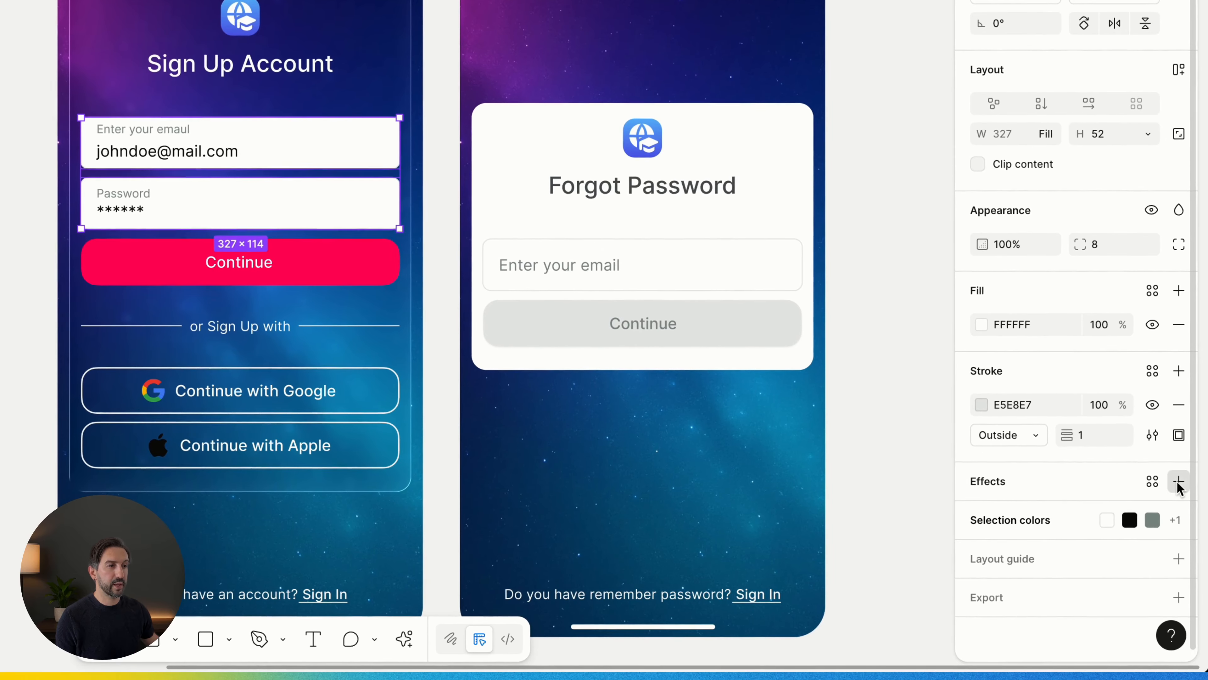
left_click(1189, 552)
left_click(827, 466)
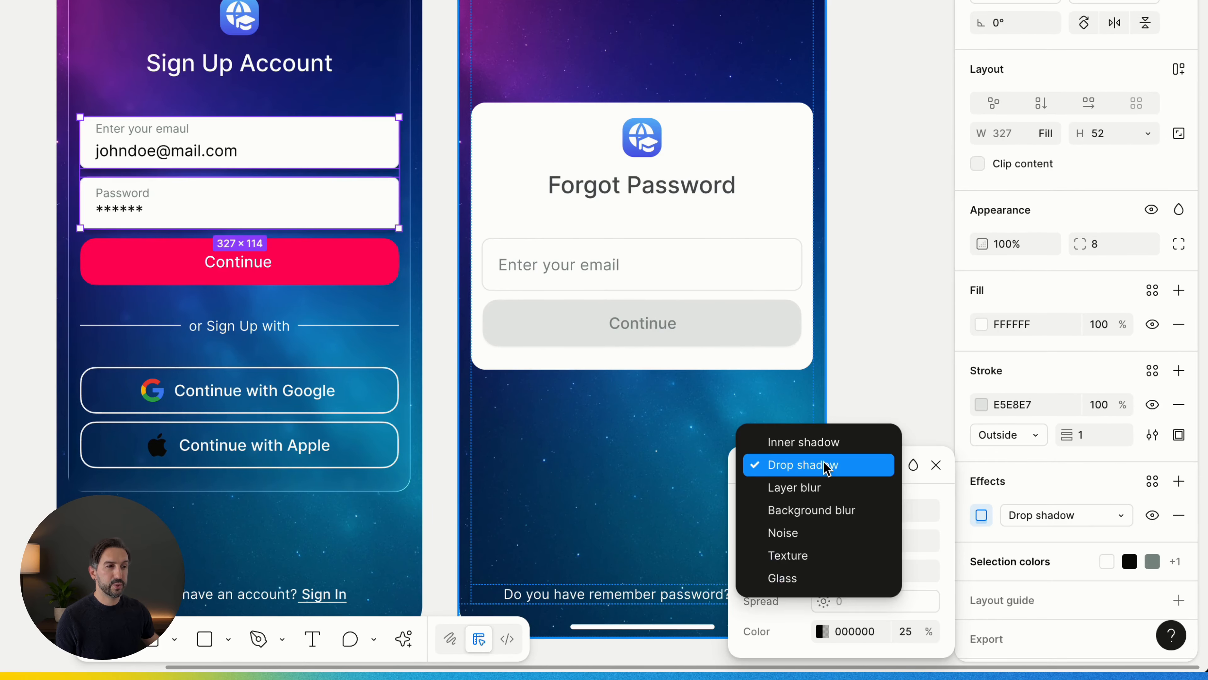
left_click(781, 577)
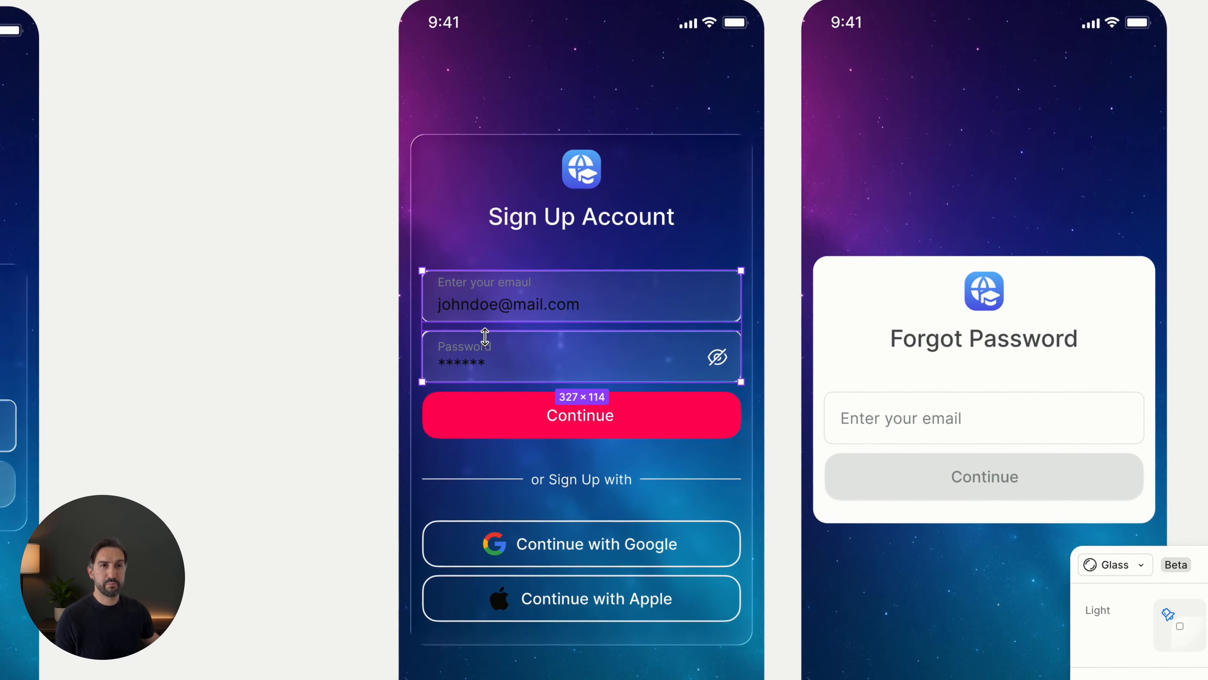
left_click(331, 277)
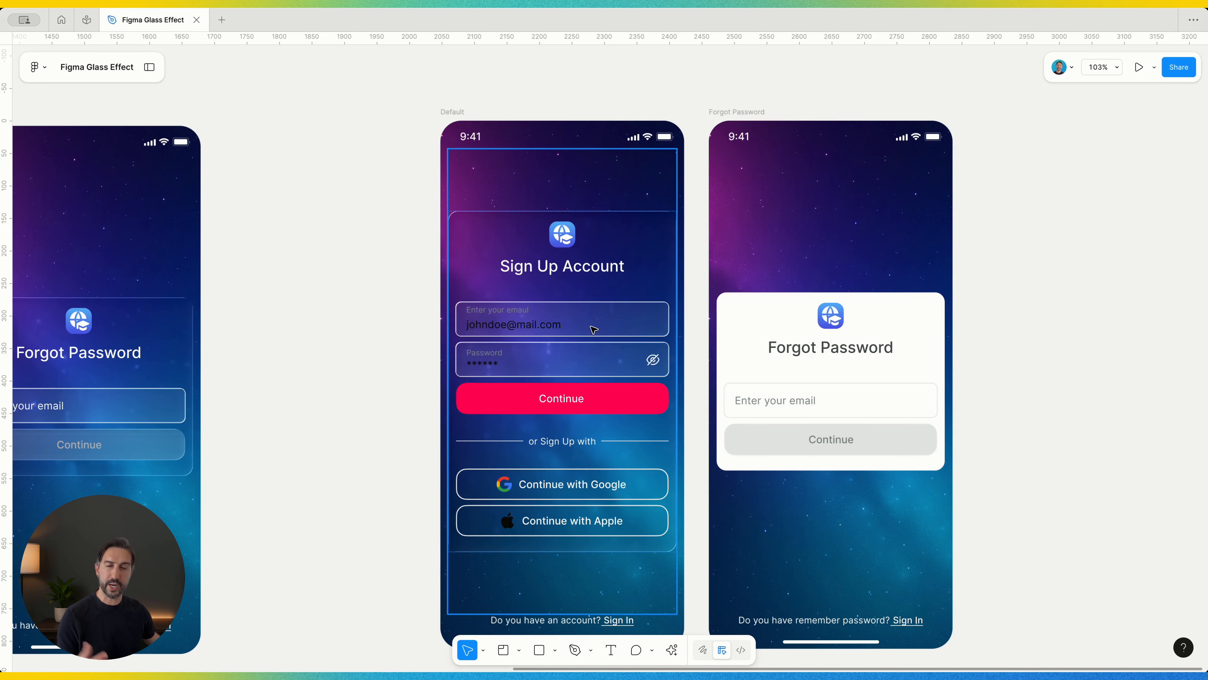
- Change the 090A0A entry text in both the email and password fields to white (FFFFFF)
left_click(517, 326)
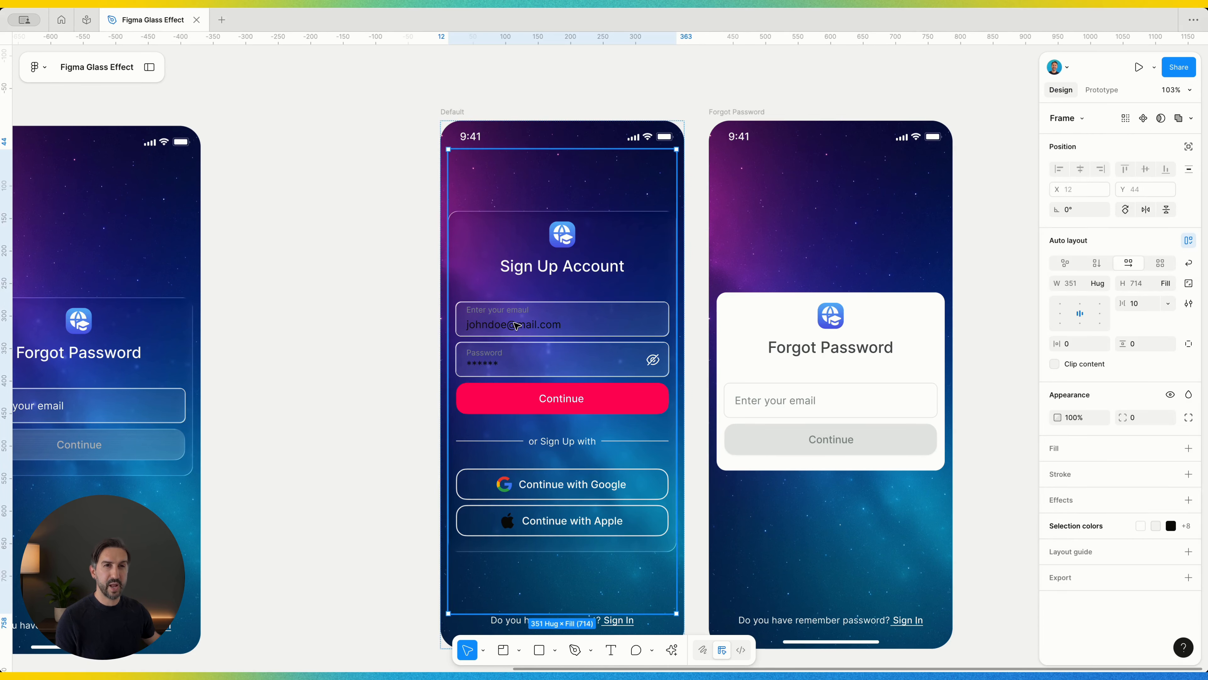
double_click(517, 326)
double_click(517, 326)
double_click(517, 326)
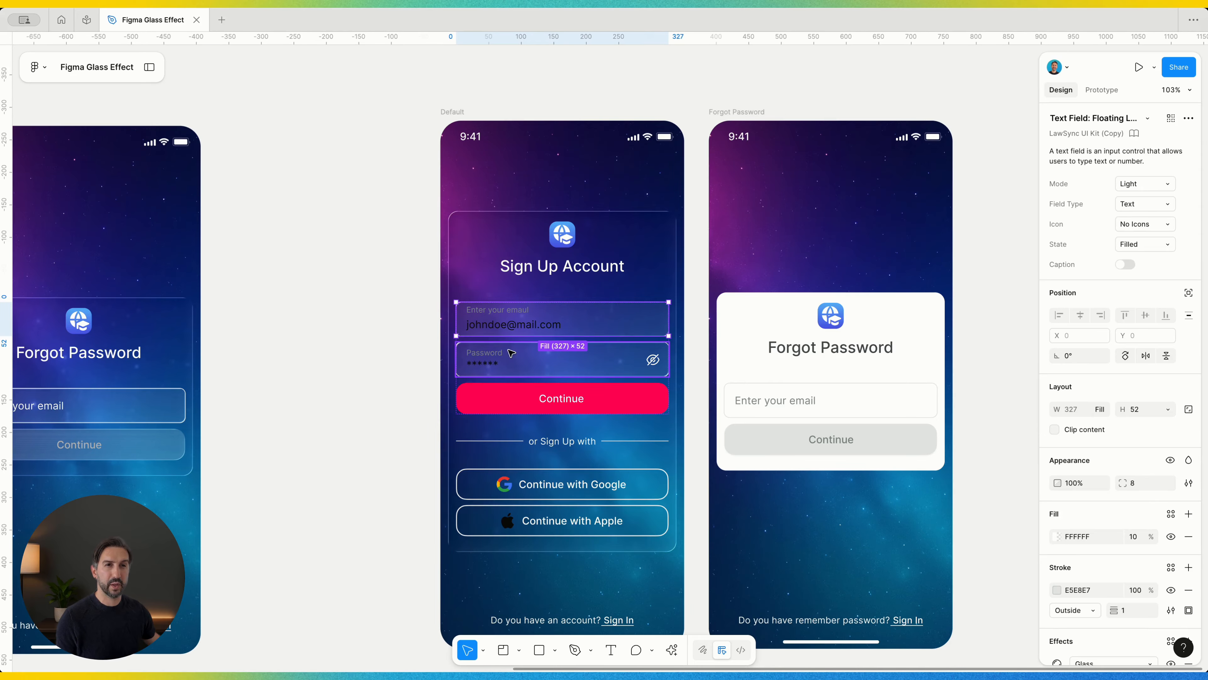
left_click(513, 356, "shift")
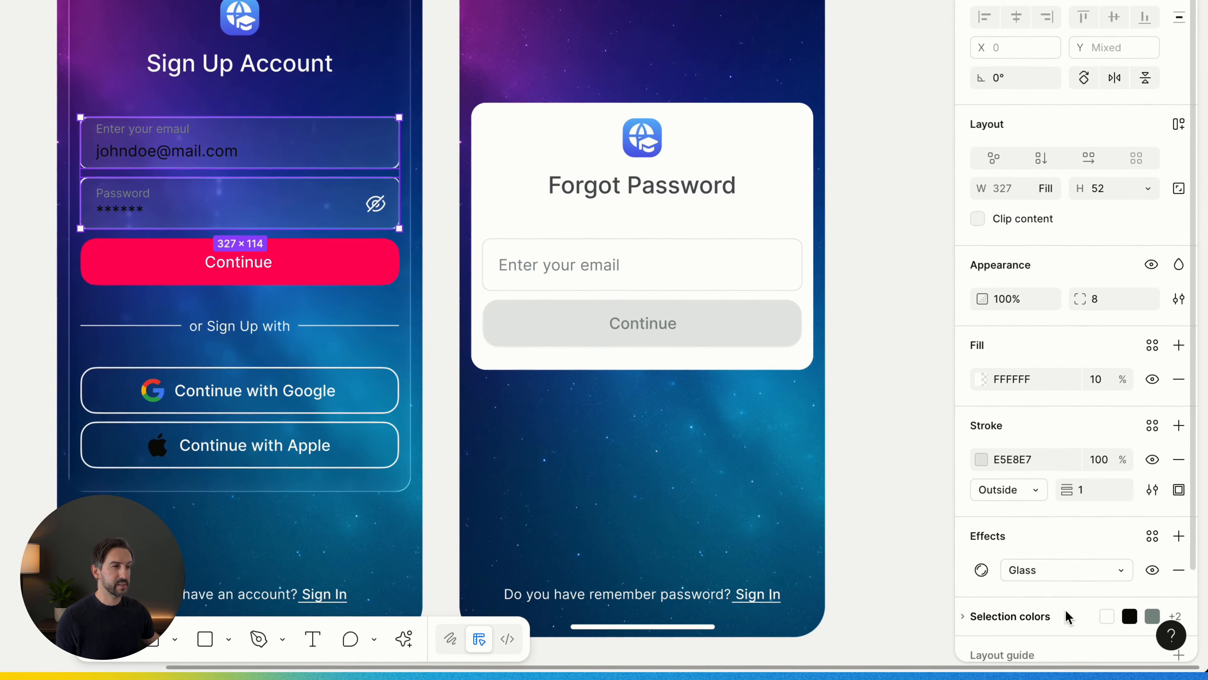
left_click(1026, 616)
scroll(1025, 617, "down", 3)
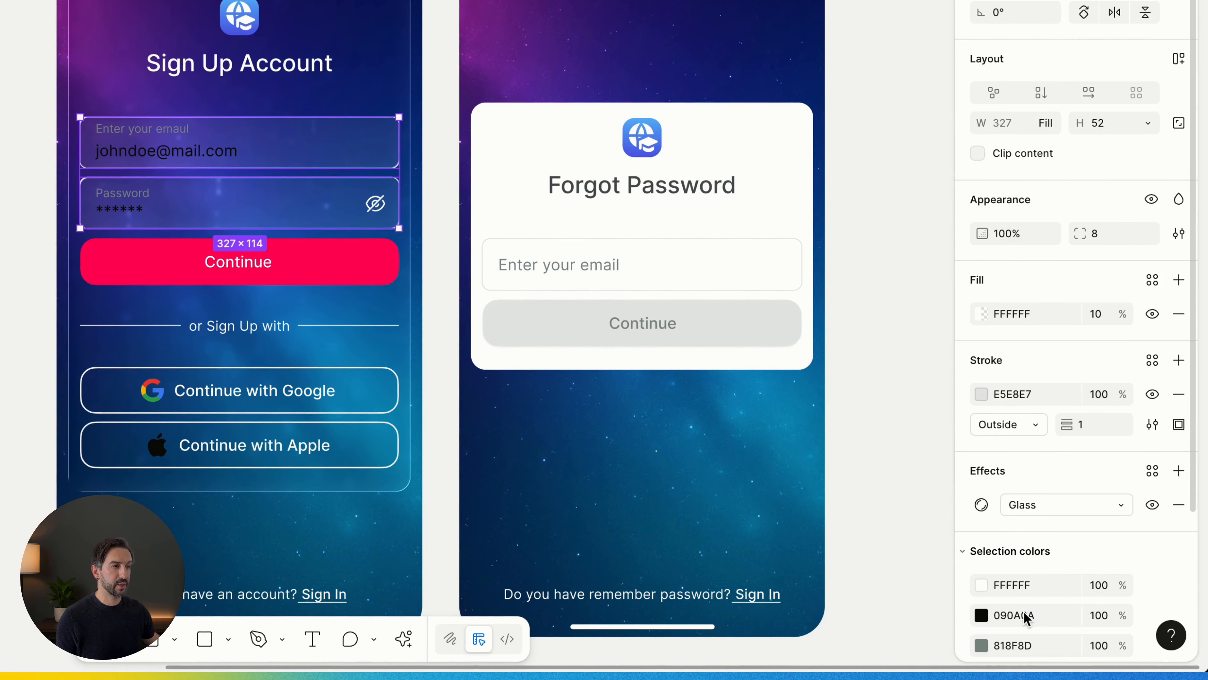
left_click(983, 617)
left_click_drag(819, 375, 687, 185)
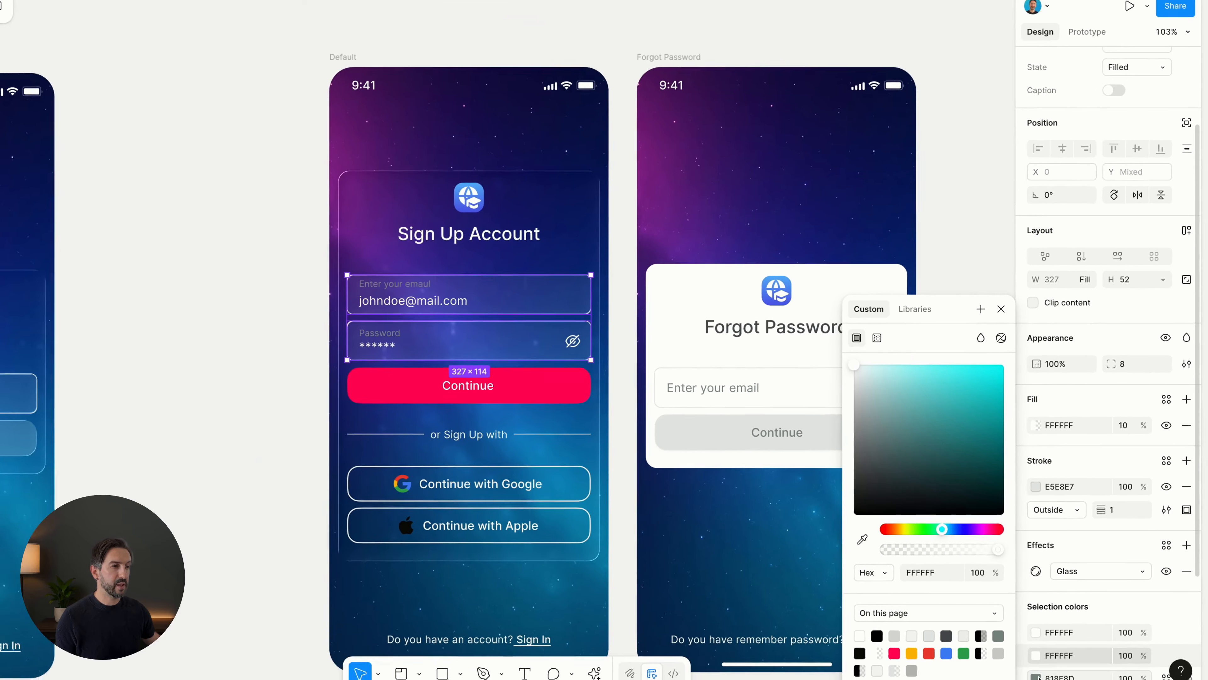
- Lighten the 818F8D label colour of the email and password fields to a very light grey
left_click(983, 648)
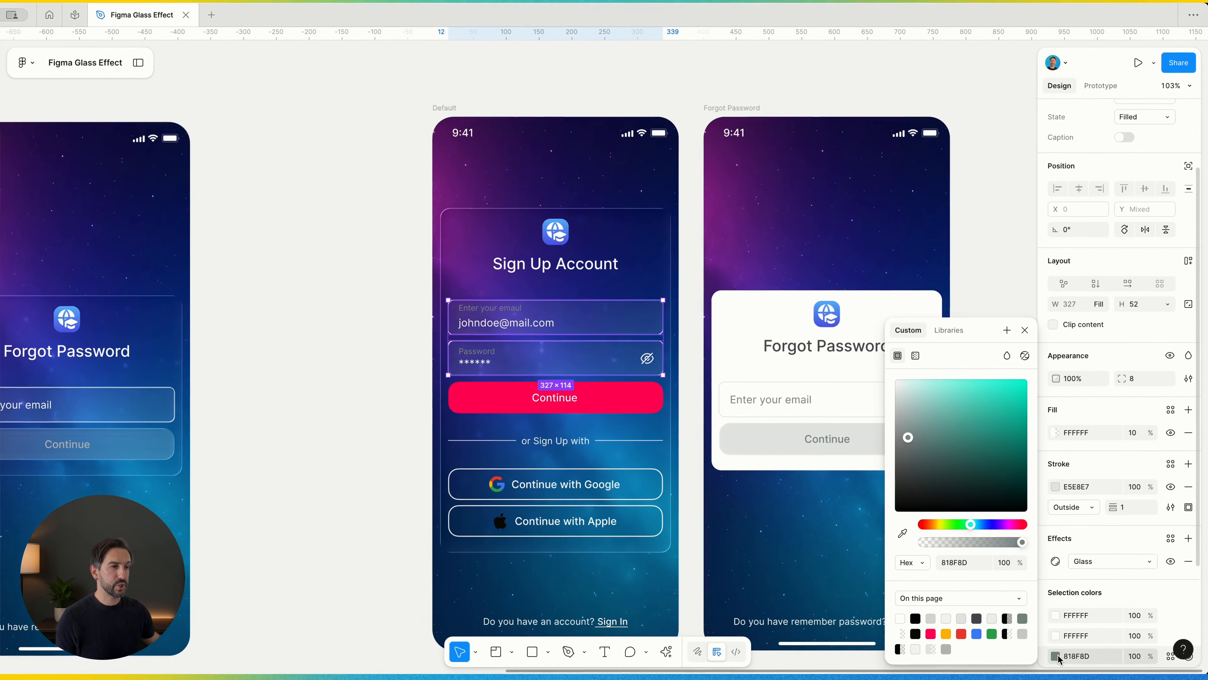
left_click(910, 429)
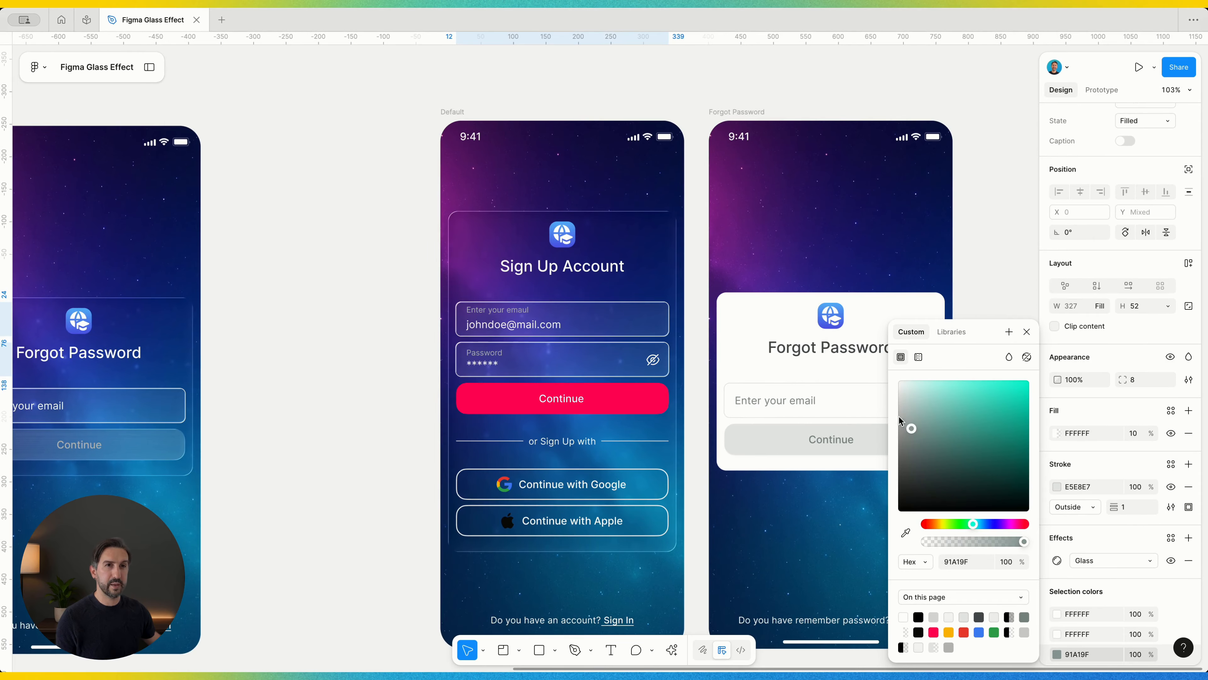
left_click_drag(900, 418, 880, 404)
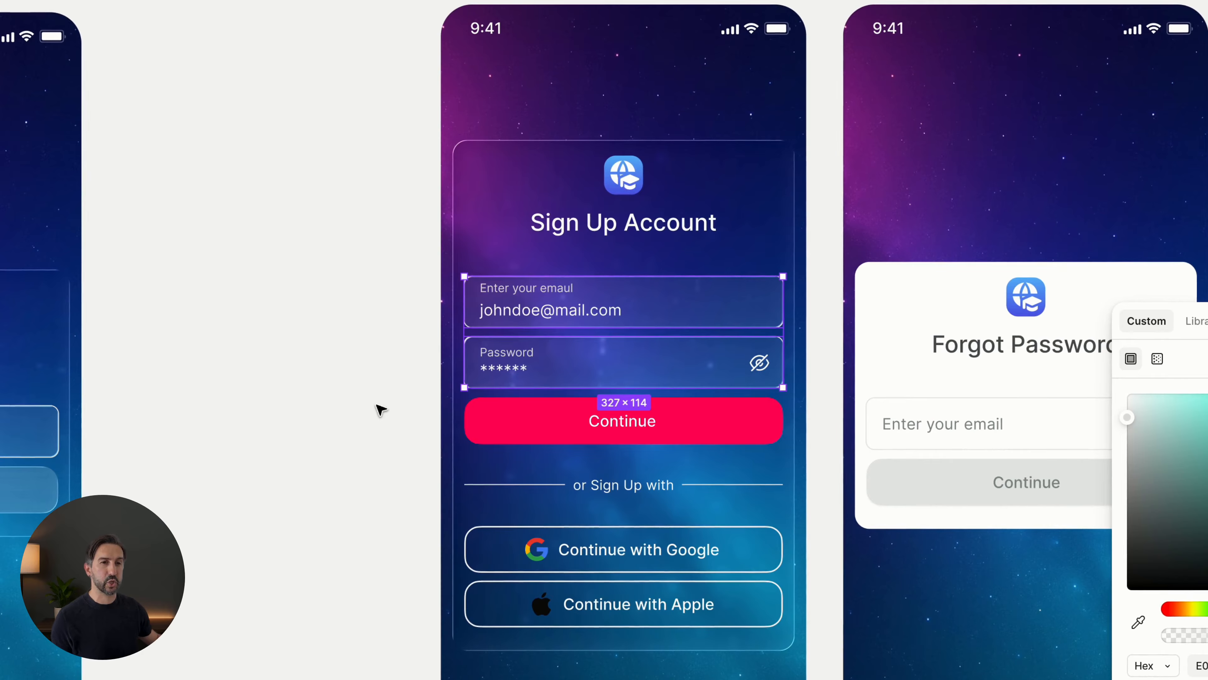
left_click(376, 404)
scroll(376, 406, "up", 3)
scroll(375, 408, "down", 5)
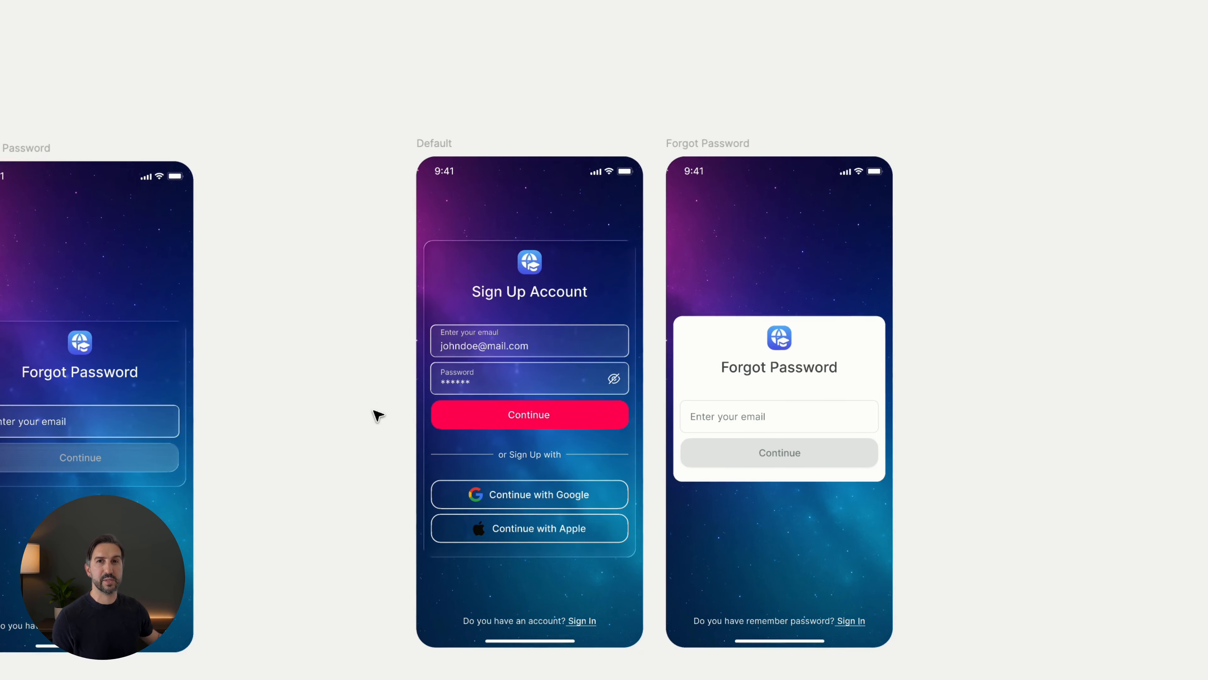
- Remove the white fill from the duplicated Forgot Password card and apply a Glass effect to it
left_click(769, 354)
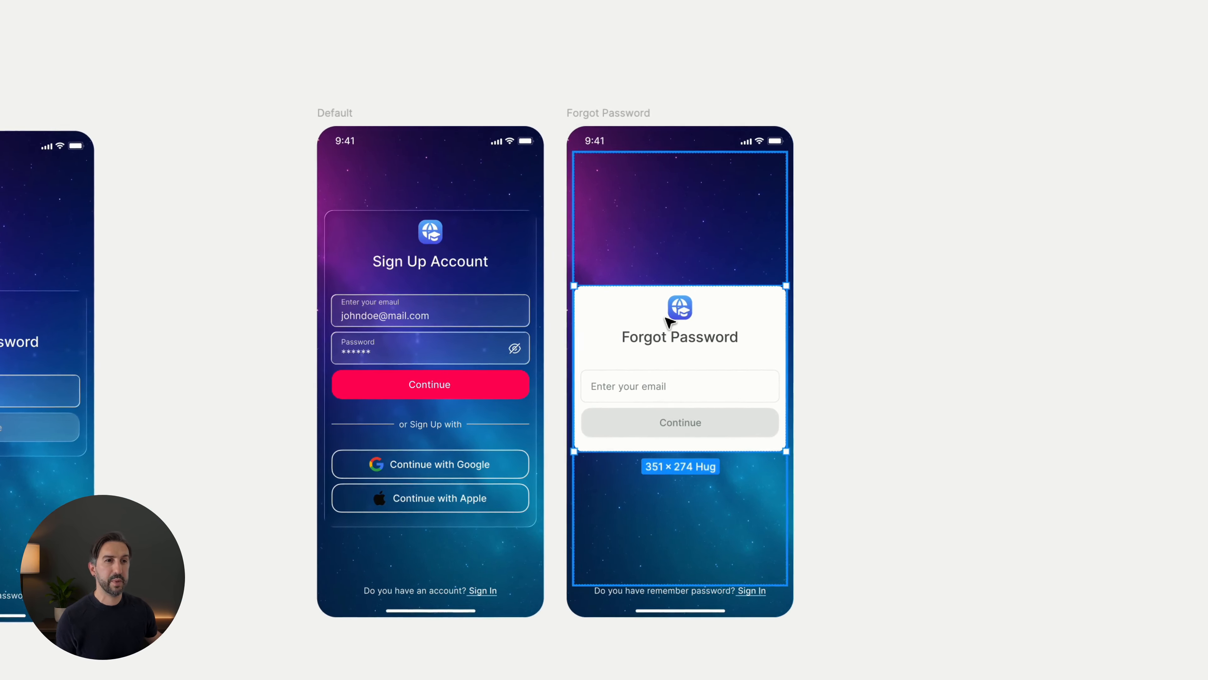
double_click(665, 318)
double_click(740, 349)
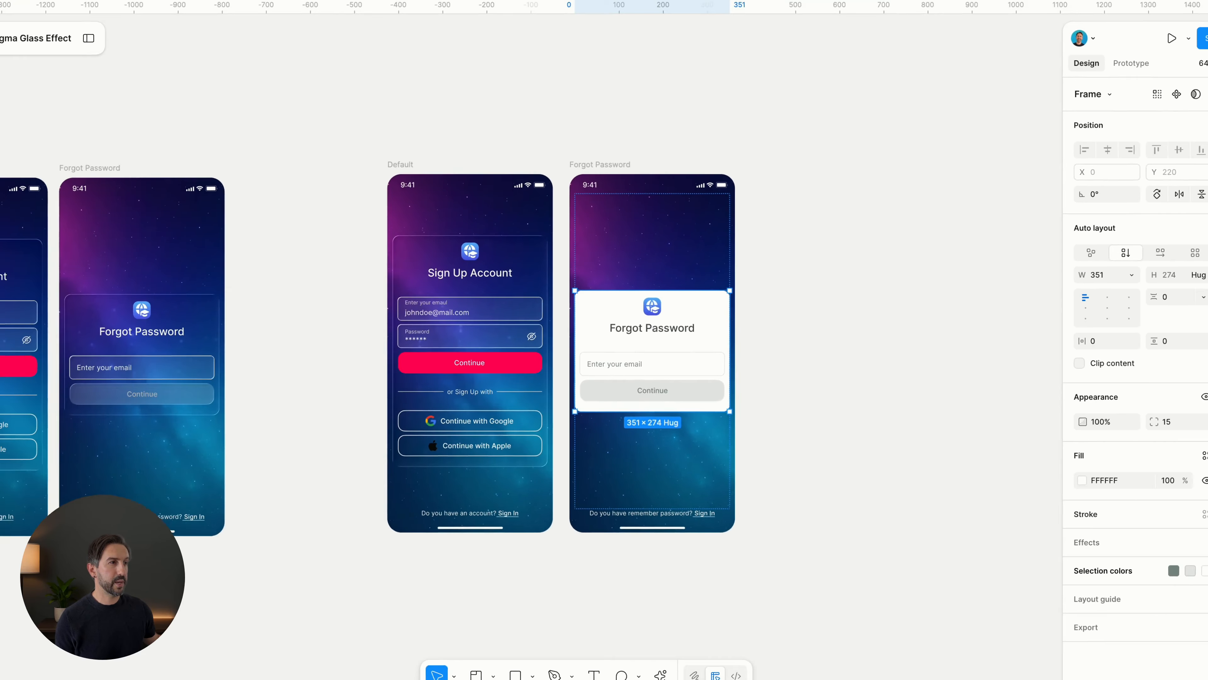
left_click(1190, 472)
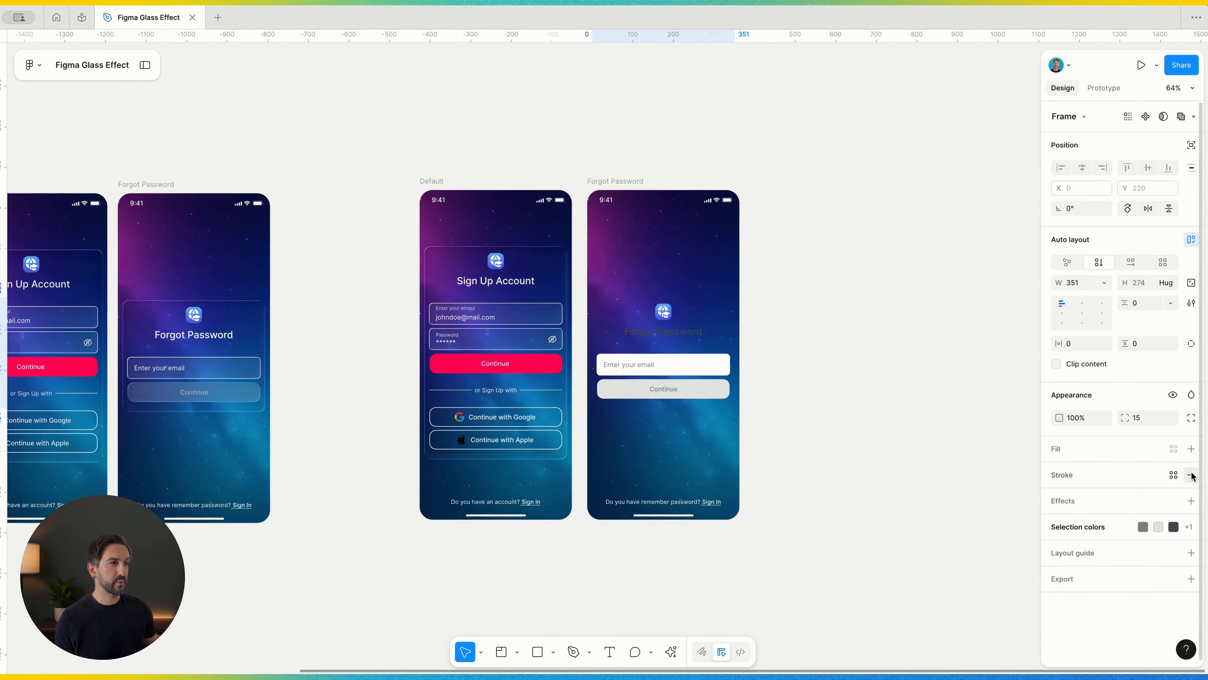
left_click(1190, 500)
left_click(923, 525)
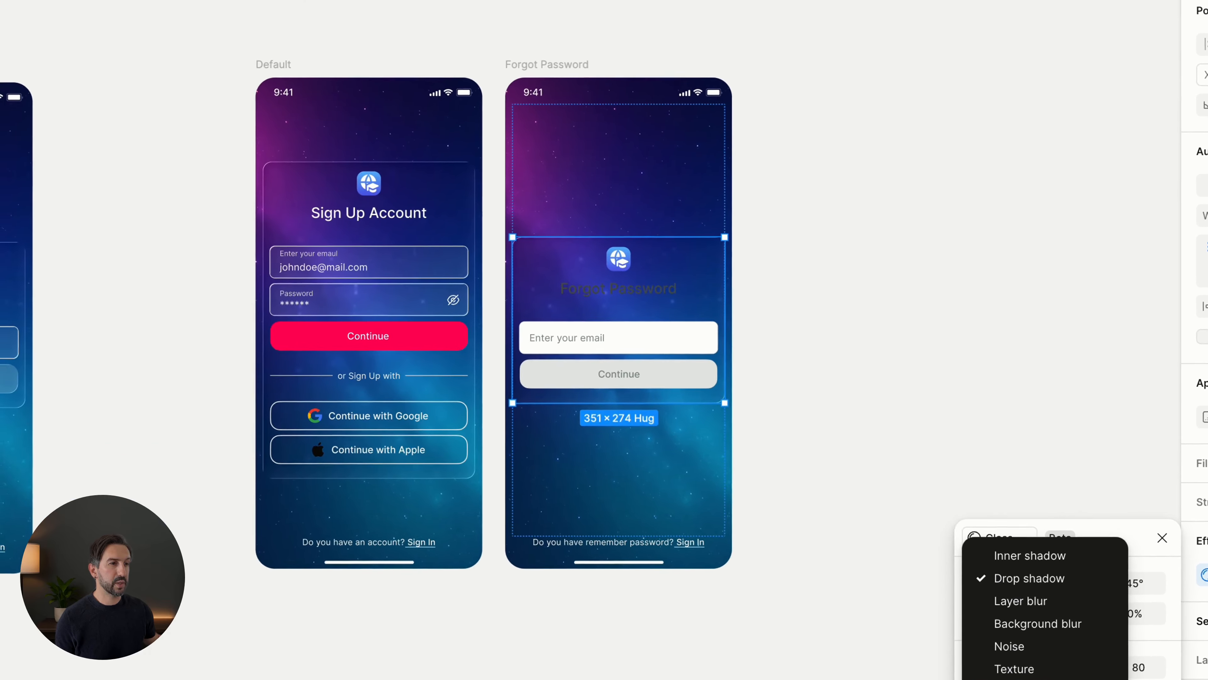
left_click(859, 579)
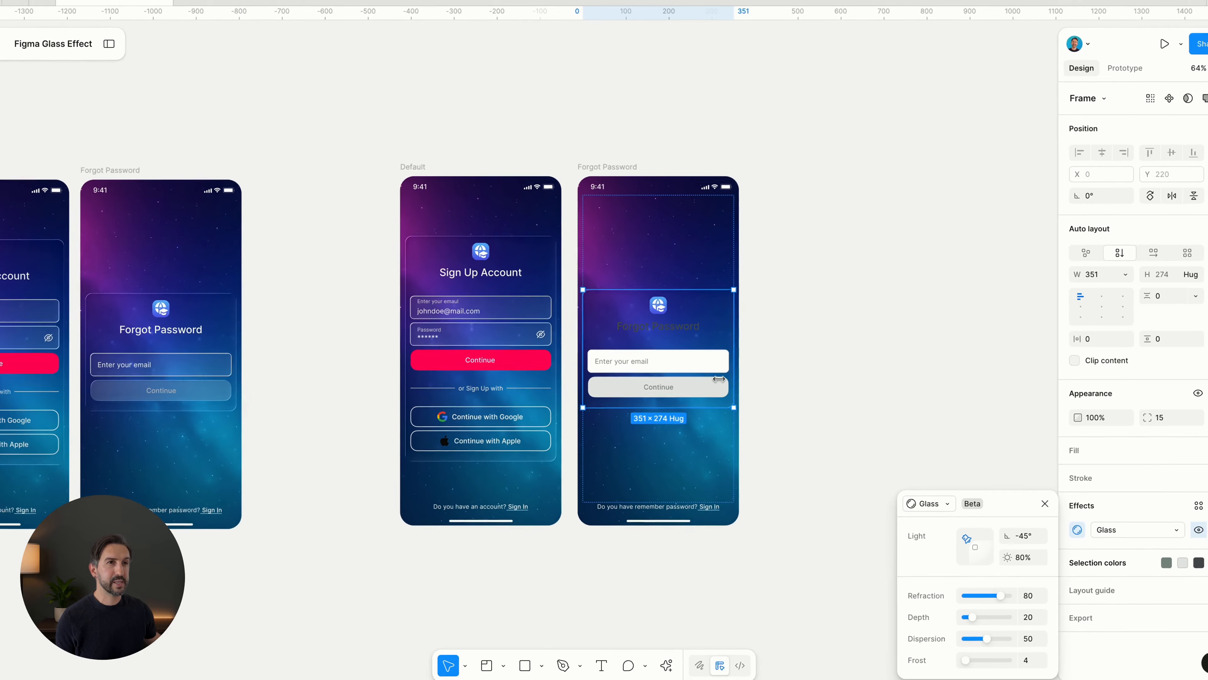
- Set the frost of the Forgot Password card's Glass effect to 48
scroll(703, 357, "up", 2)
scroll(703, 357, "down", 1)
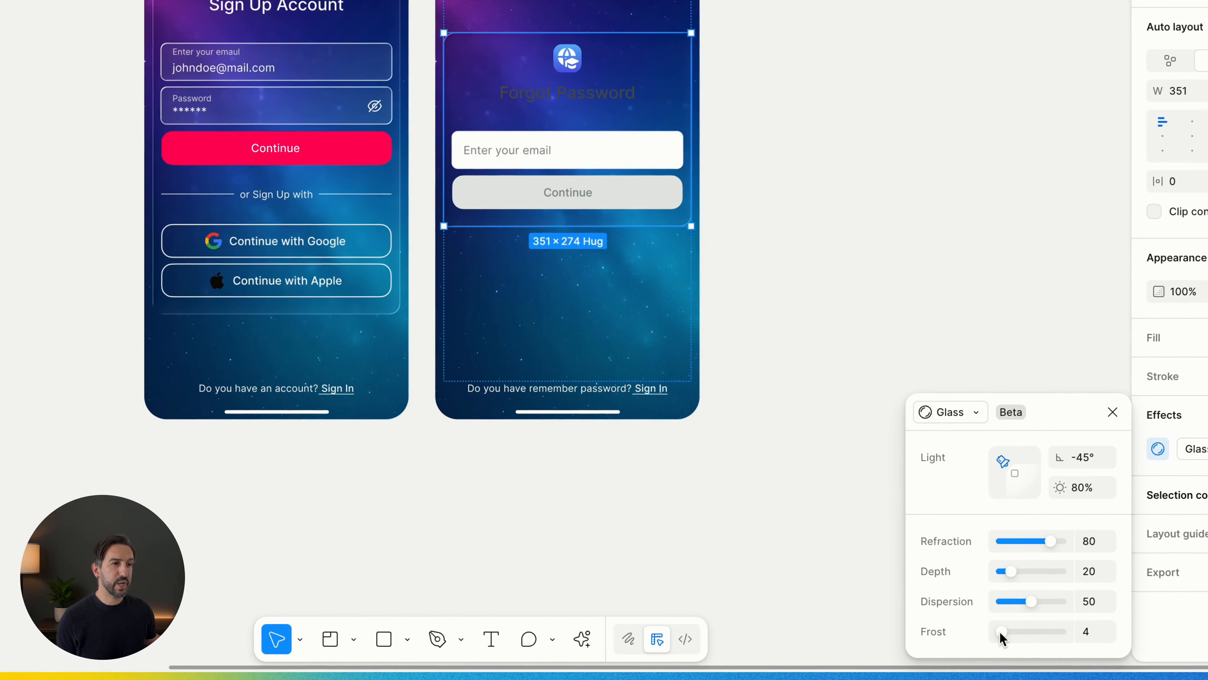
left_click_drag(1000, 633, 1017, 633)
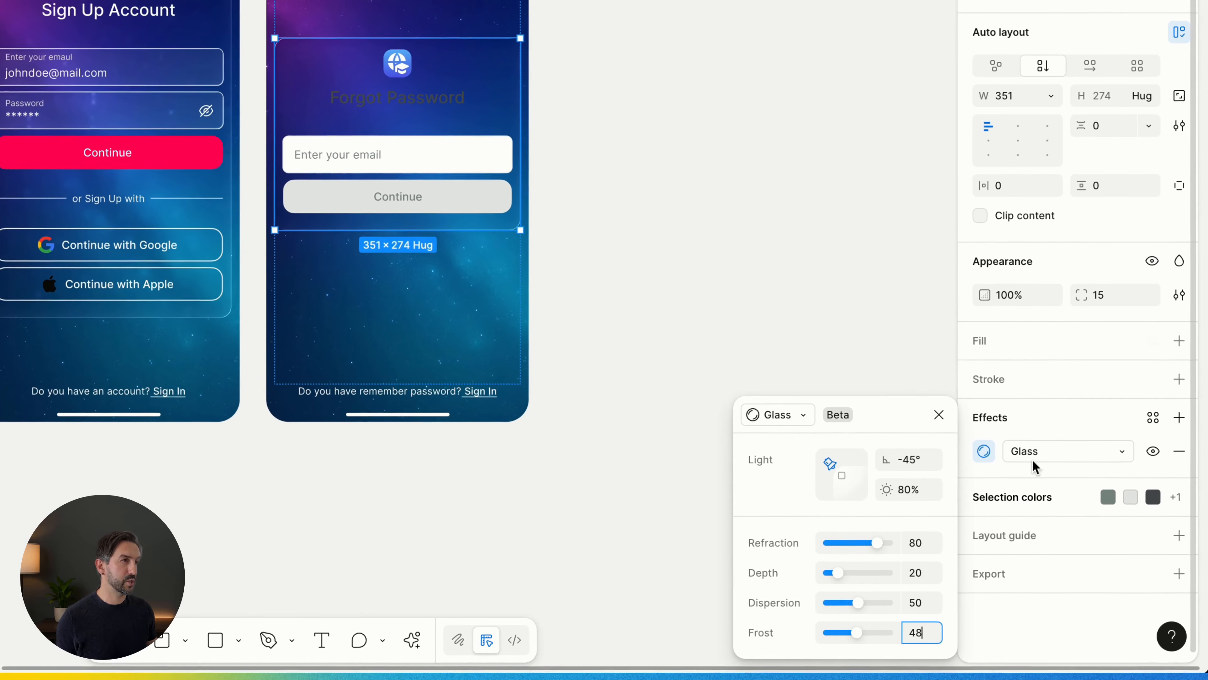
- Change the dark 4B5353 colour of the Forgot Password heading to white
left_click(1033, 497)
left_click(1182, 532)
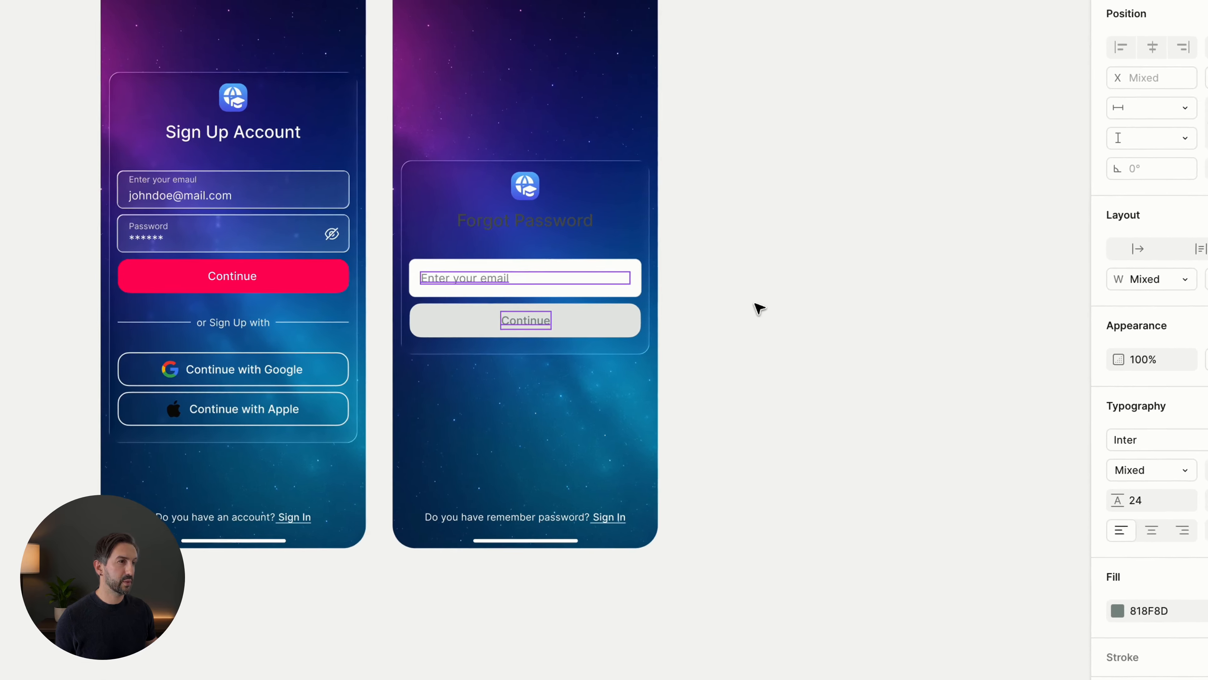
left_click(419, 95)
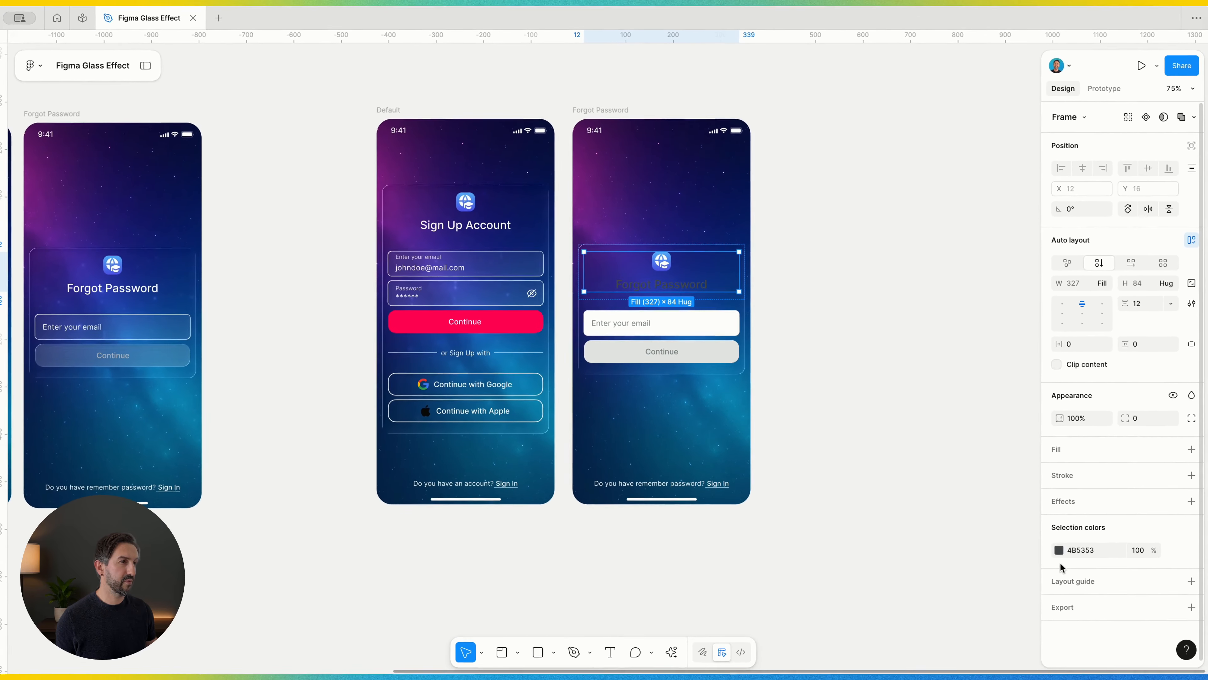
left_click(1057, 550)
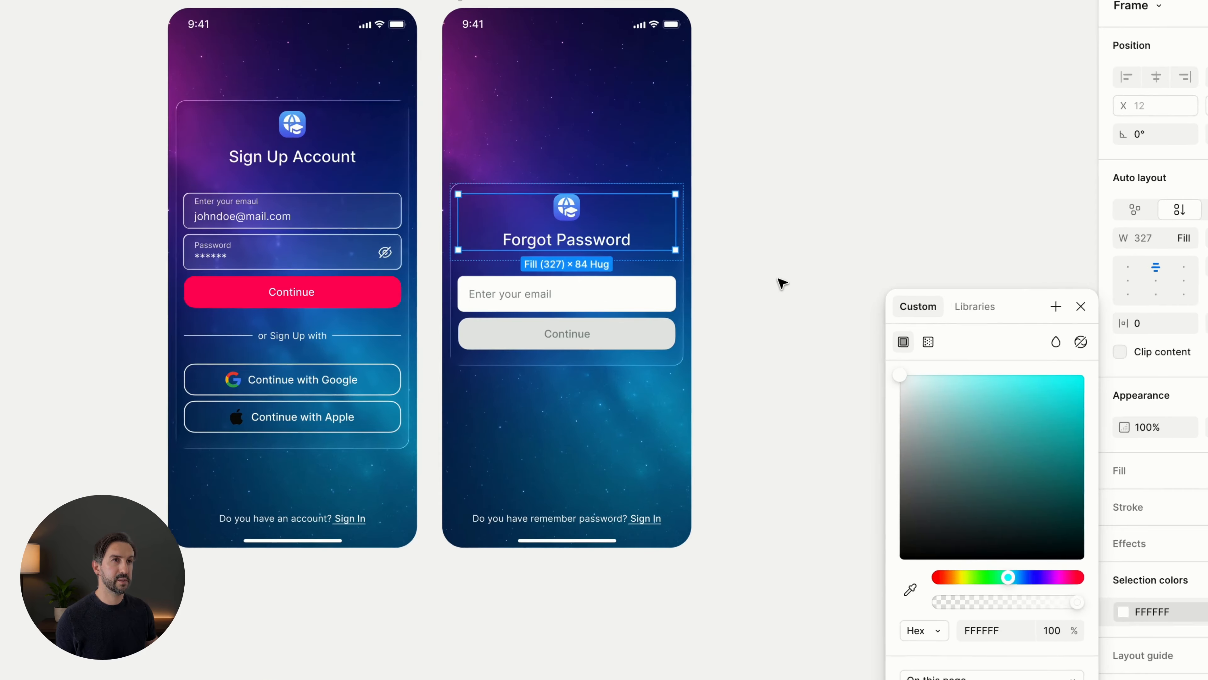
left_click(804, 314)
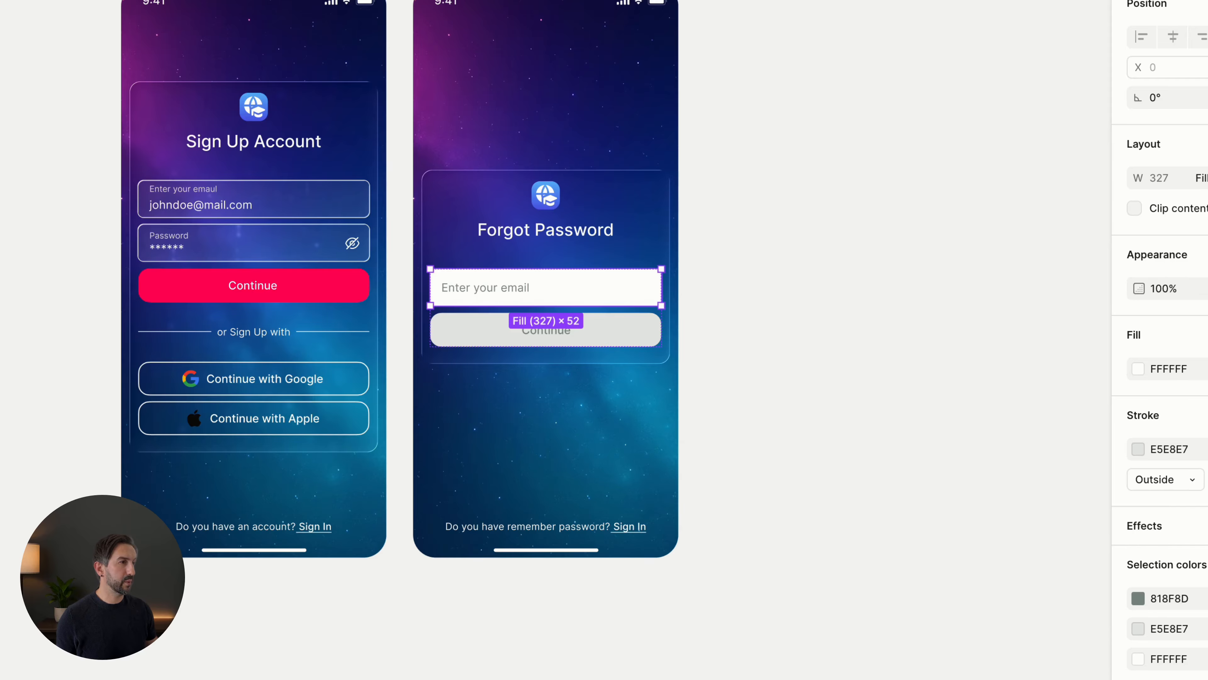
- Apply a Glass effect to the Forgot Password email field and reduce its white fill to 10% opacity
left_click(1191, 481)
left_click(927, 507)
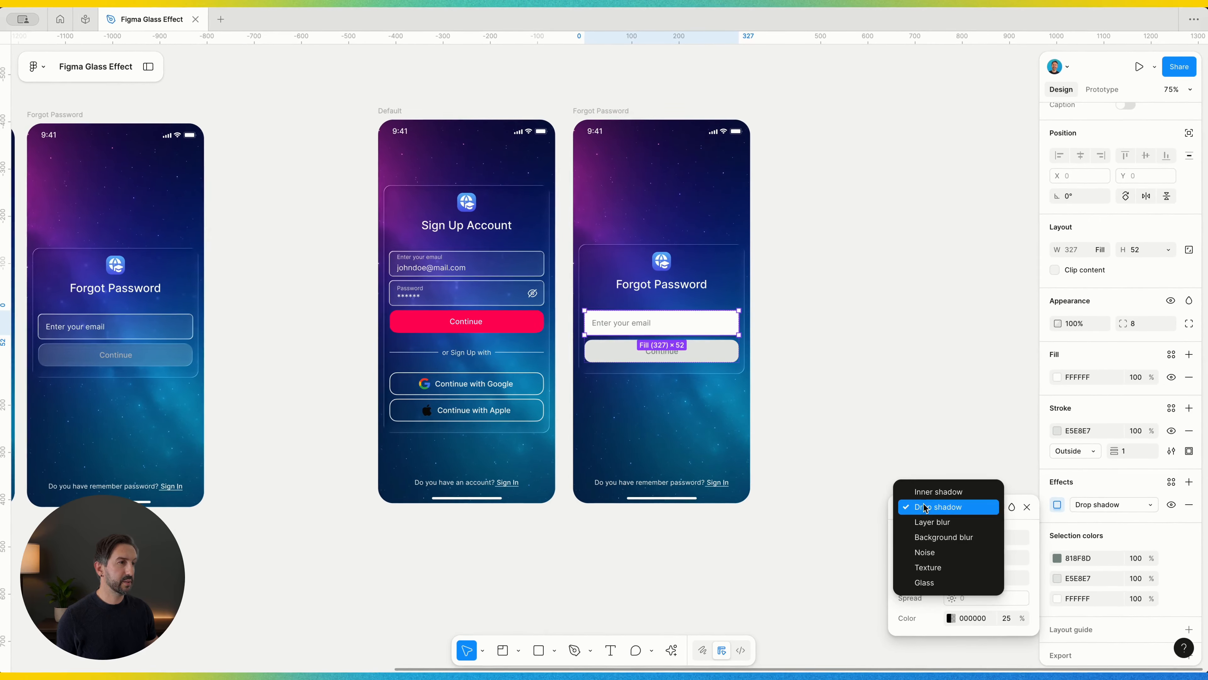
left_click(931, 582)
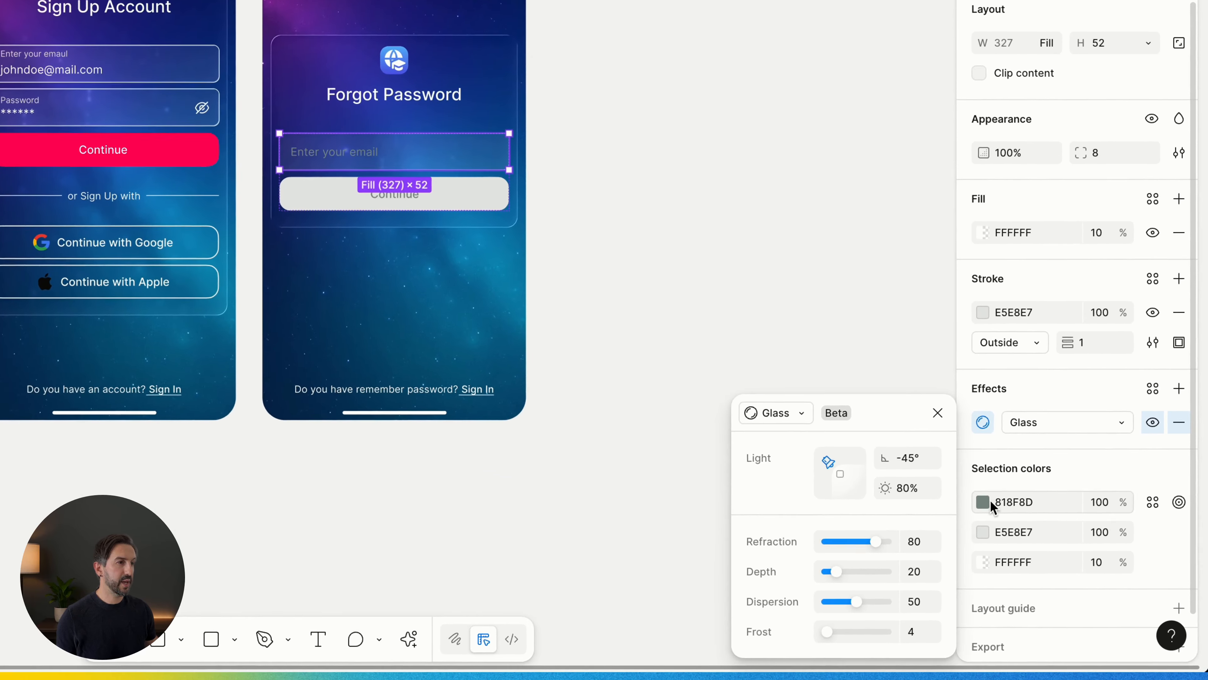
- Change the 818F8D placeholder text of the Forgot Password email field to white (FFFFFF)
left_click(1058, 558)
left_click_drag(923, 428, 867, 358)
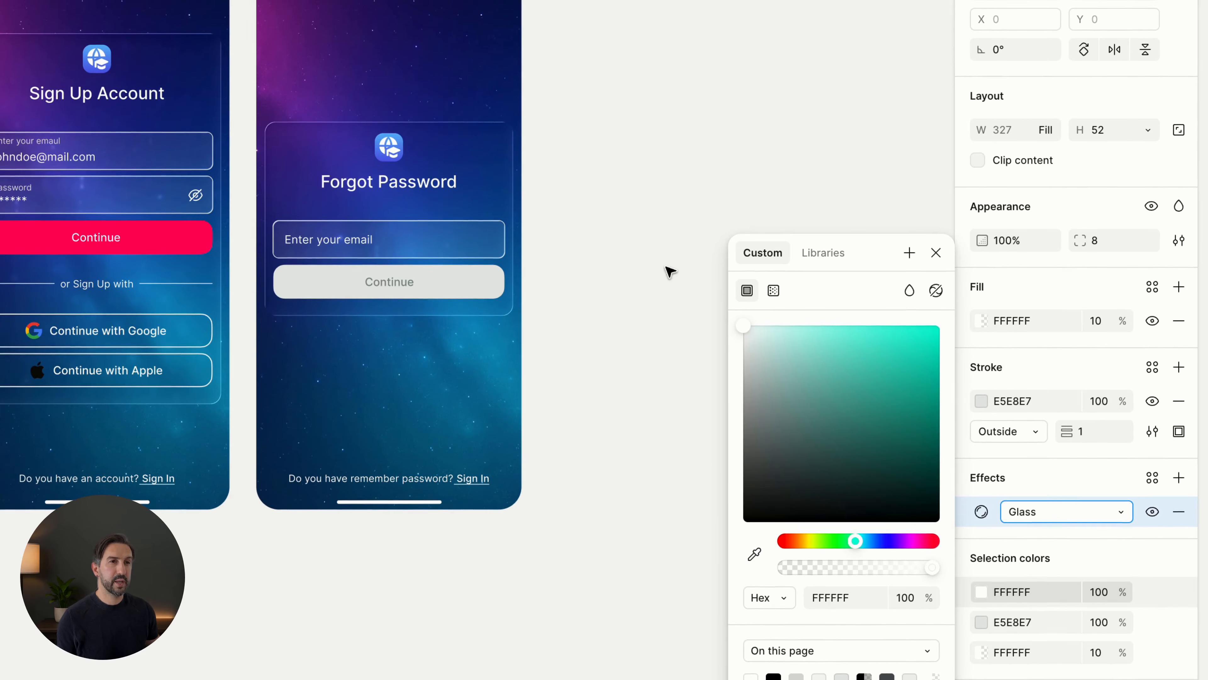
left_click(599, 255)
- Replace the disabled Continue button's drop shadow with a Glass effect and lower the opacity of its E5E8E7 fill
left_click(434, 284)
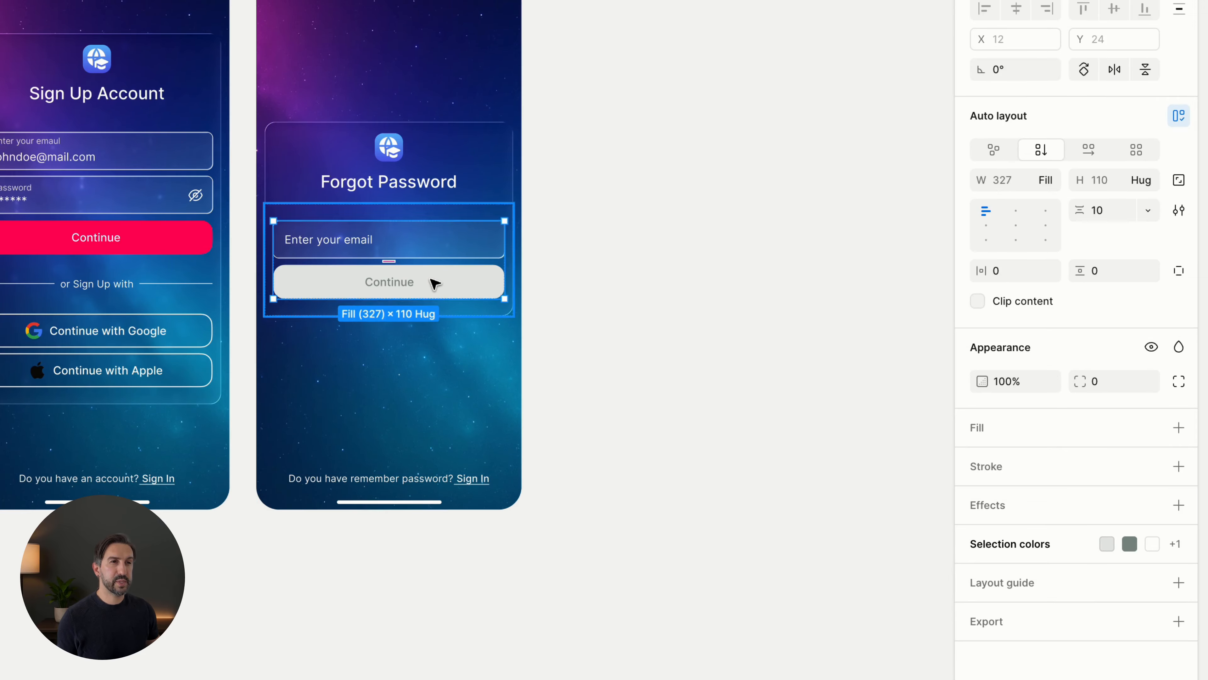
left_click(434, 284)
scroll(431, 280, "up", 2)
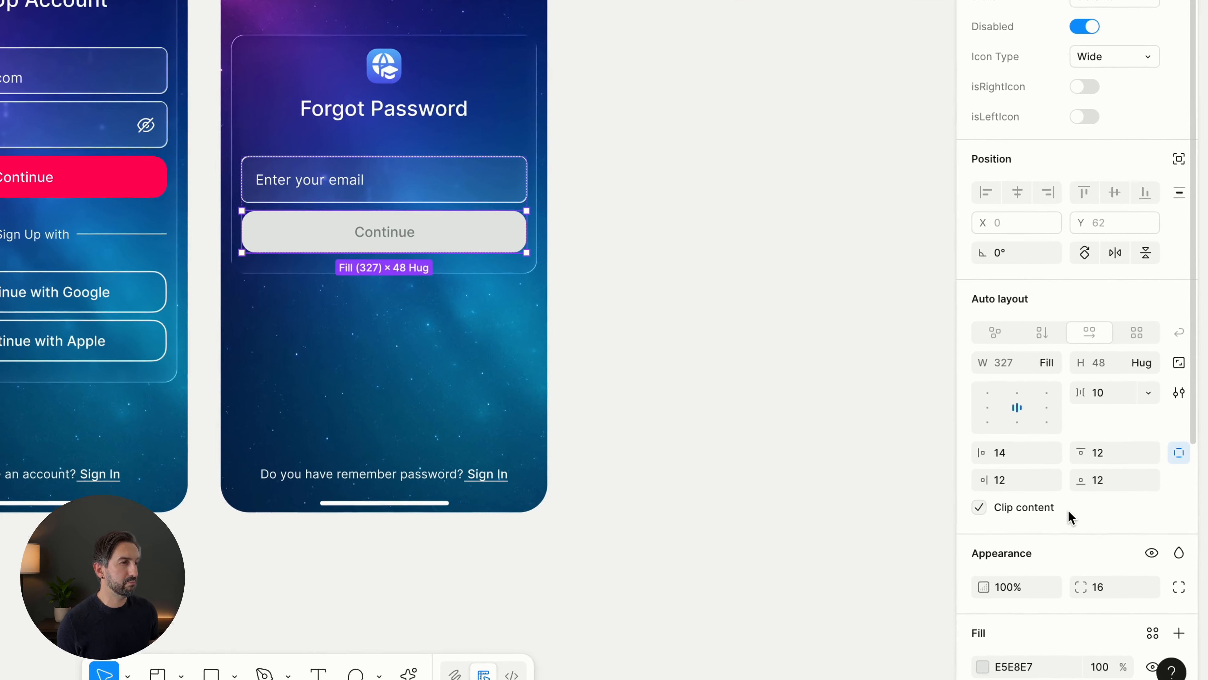
scroll(1115, 541, "down", 2)
scroll(1068, 479, "down", 1)
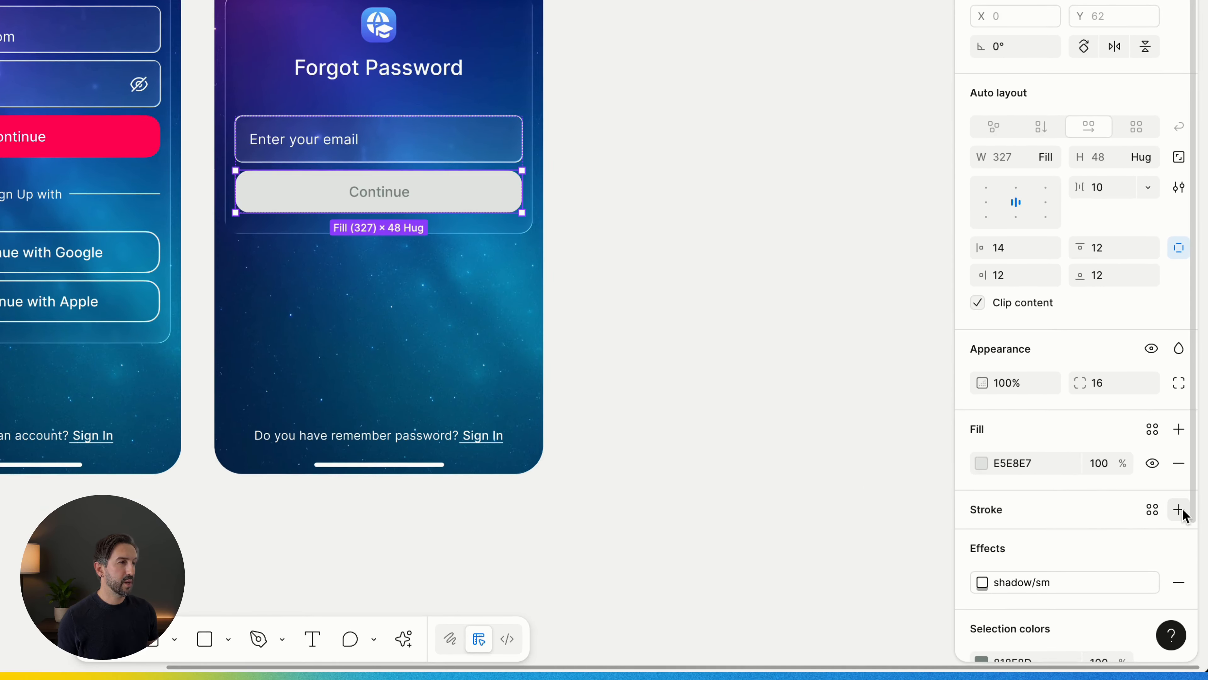
scroll(1184, 533, "down", 1)
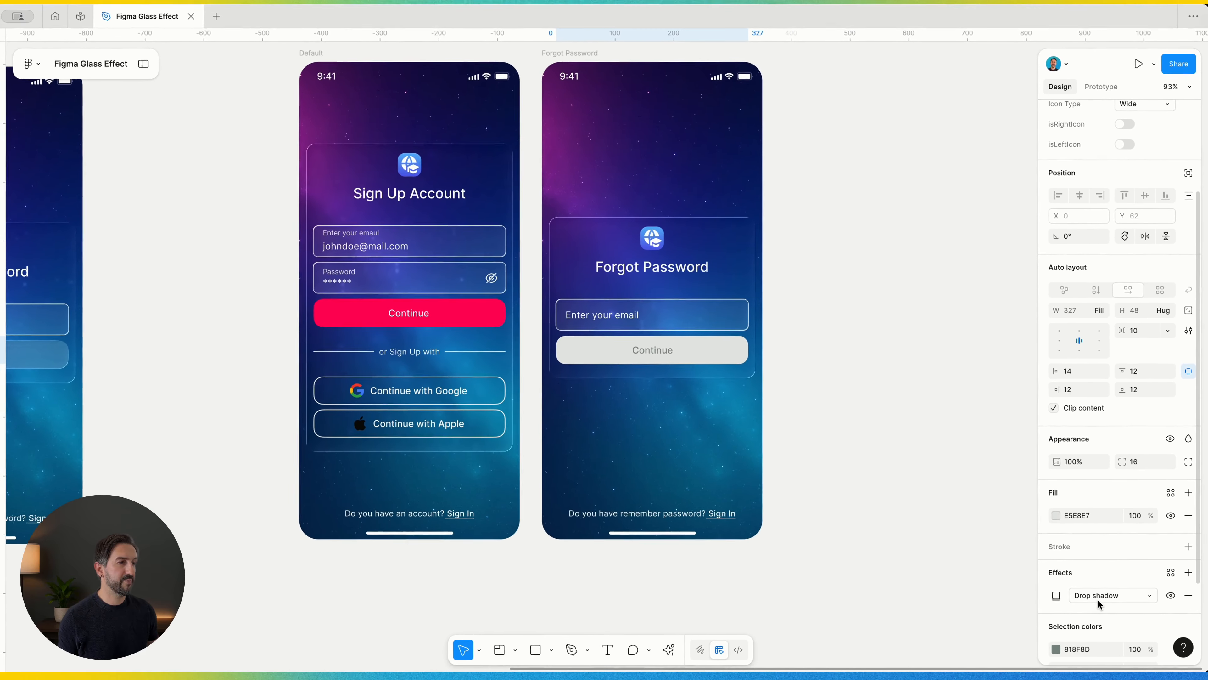
left_click(1051, 559)
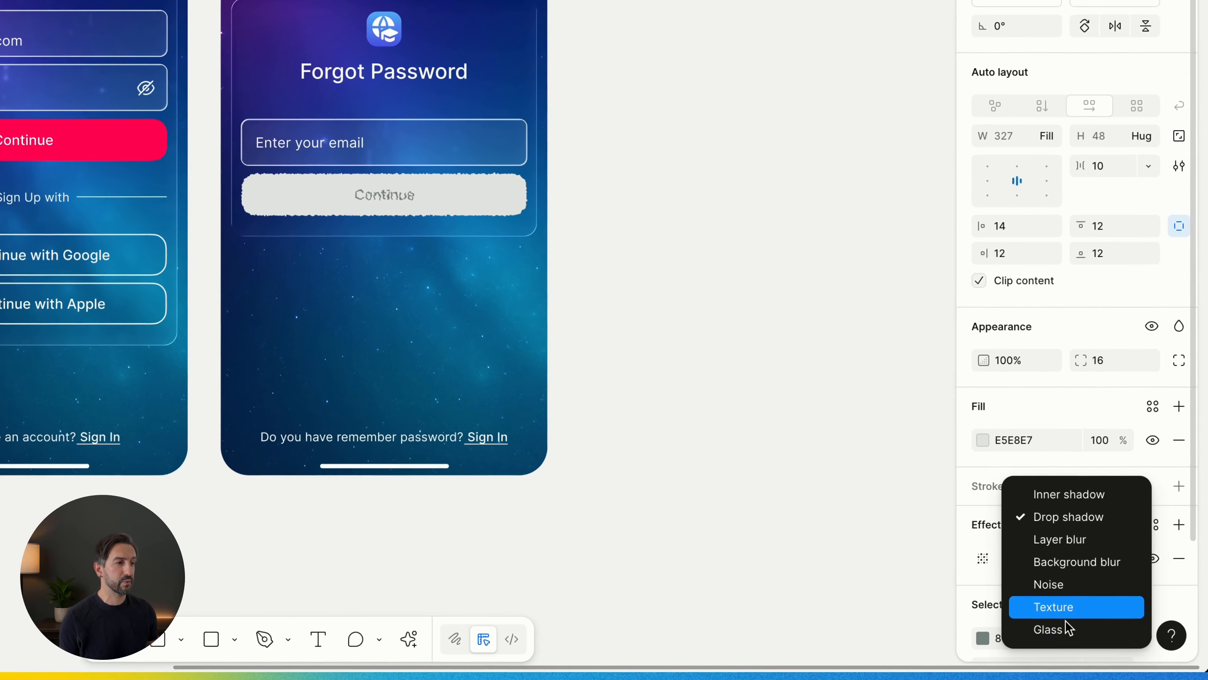
left_click(1105, 644)
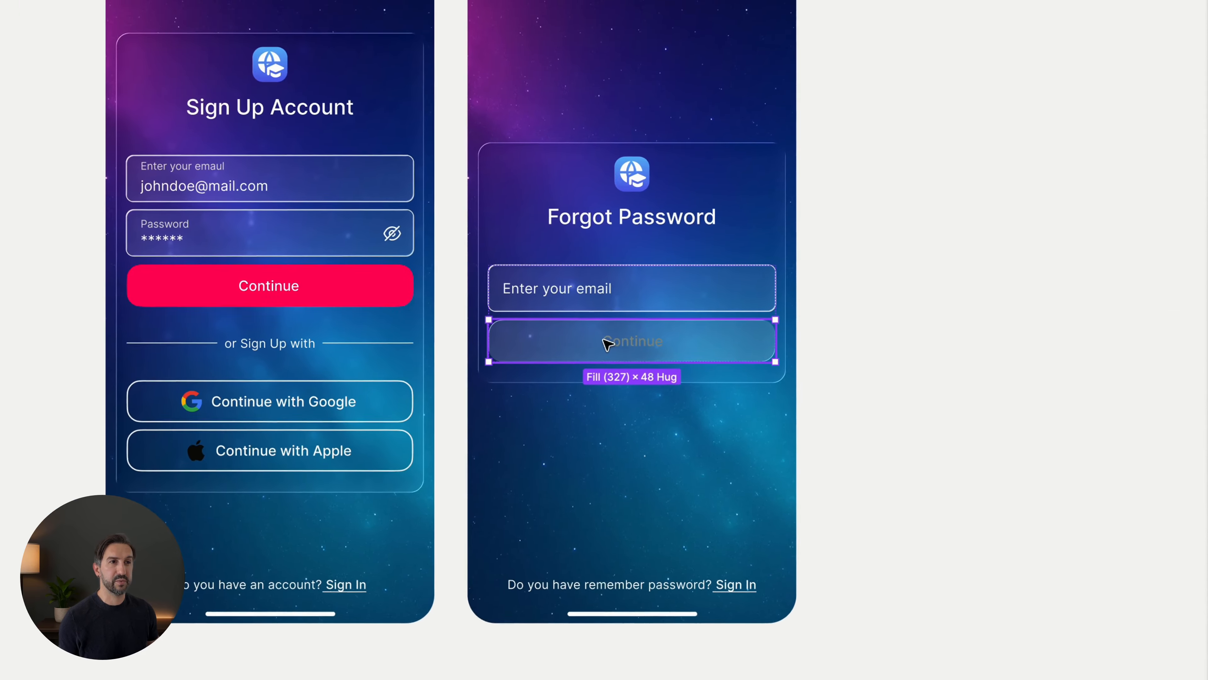
- Lighten the 818F8D label text of the disabled Continue button to a light grey
left_click(583, 207)
left_click(645, 348)
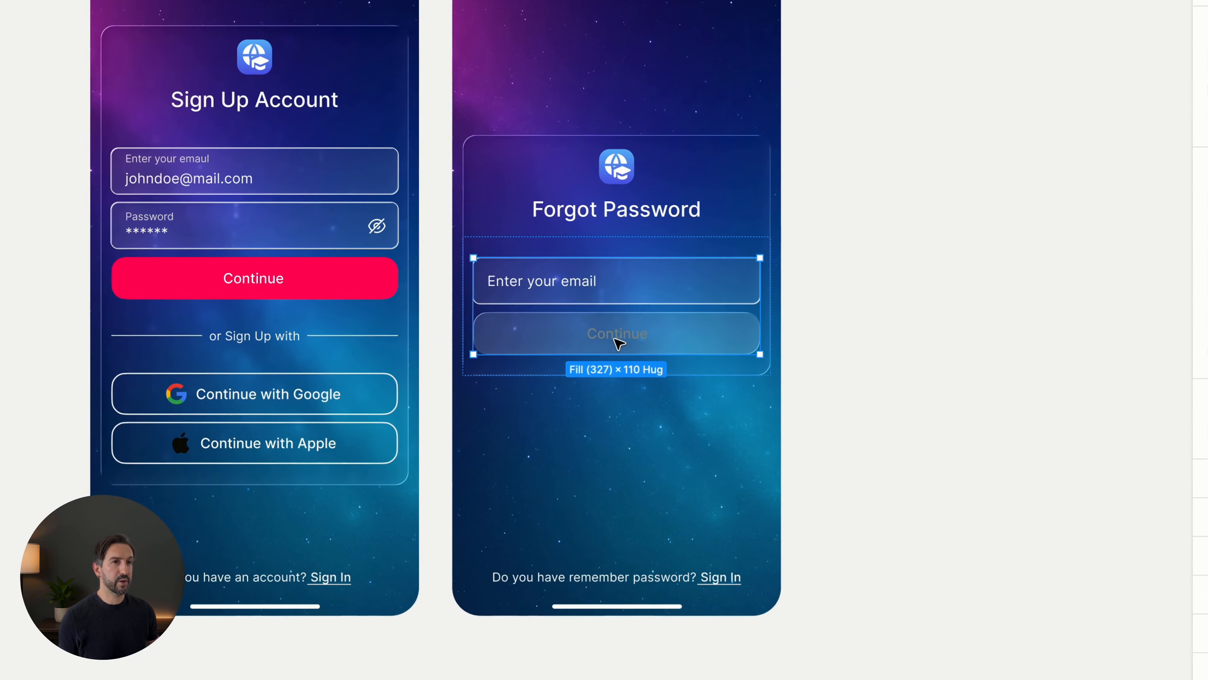
left_click(619, 354)
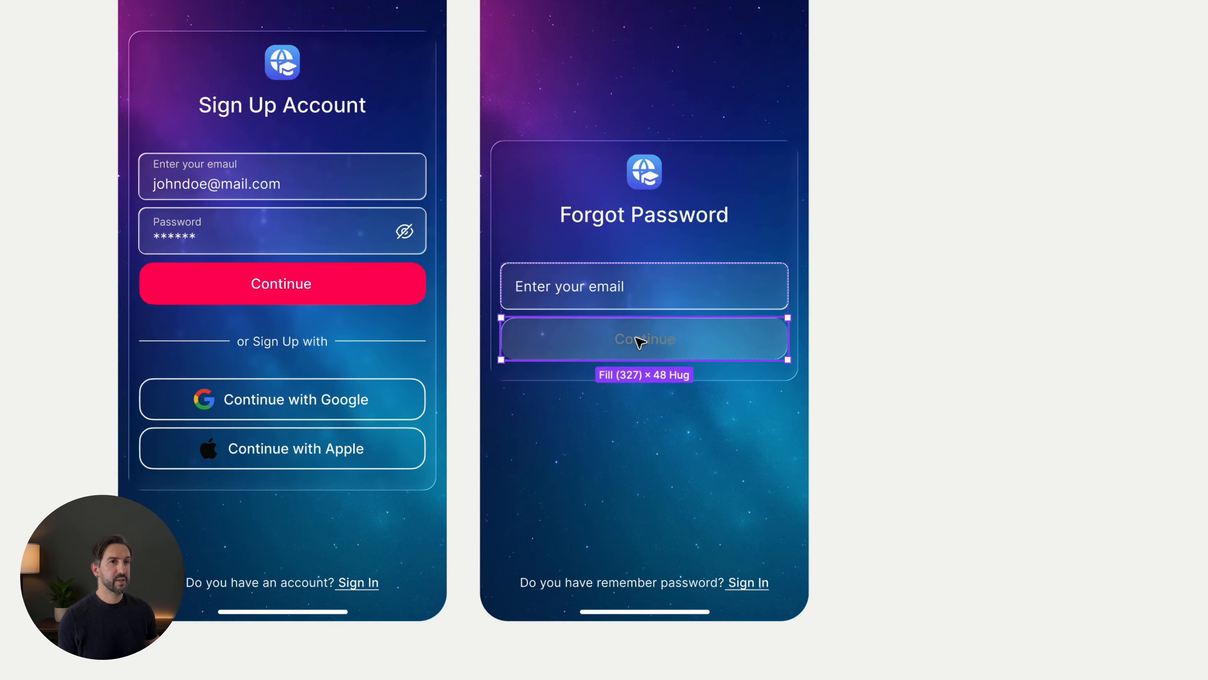
double_click(639, 342)
left_click(981, 513)
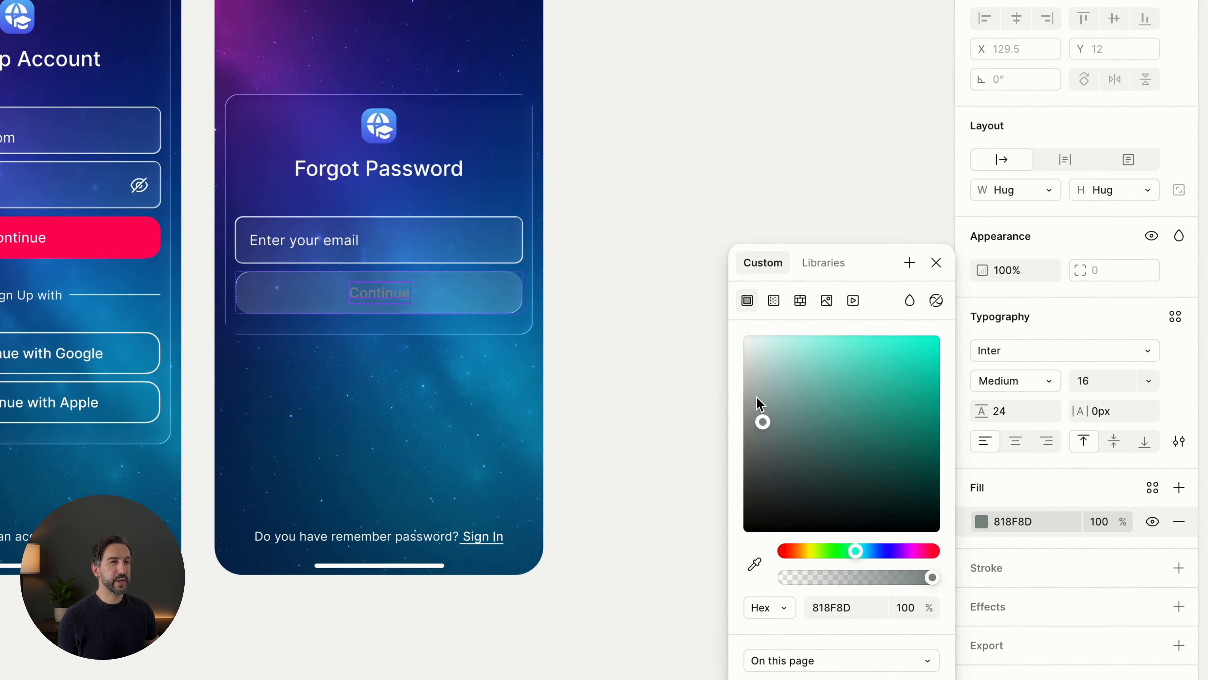
left_click_drag(756, 399, 692, 392)
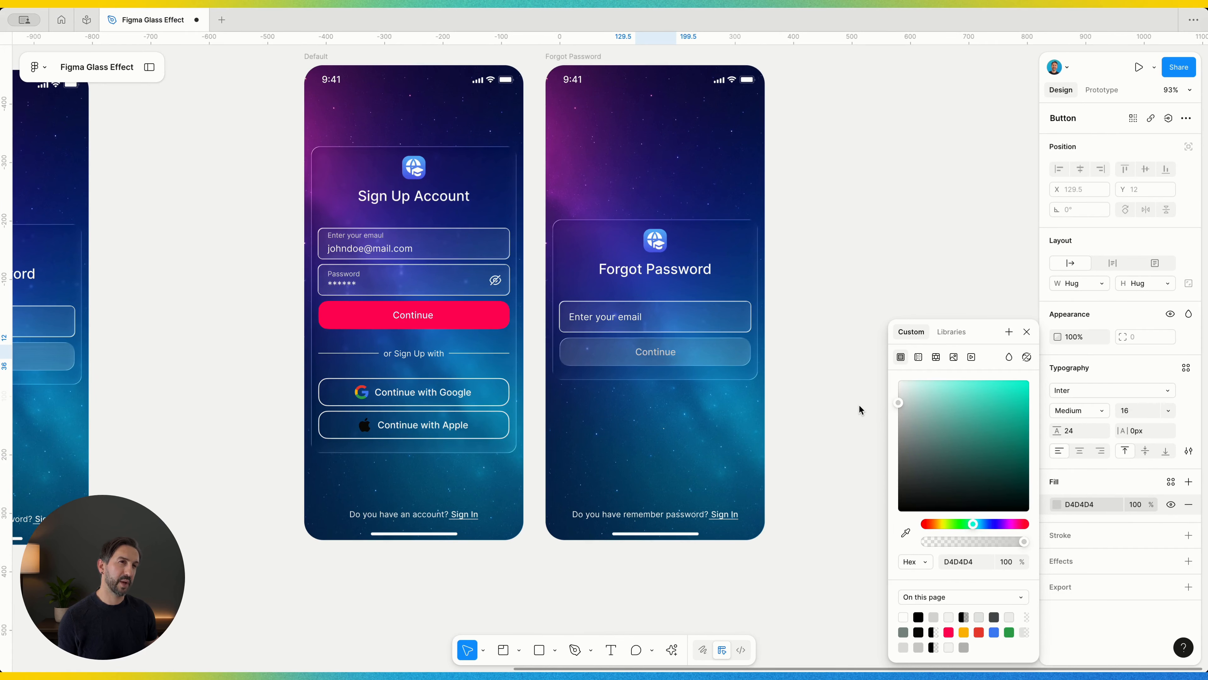
mouse_move(859, 406)
left_mouse_down()
mouse_move(848, 429)
mouse_move(841, 421)
left_mouse_up()
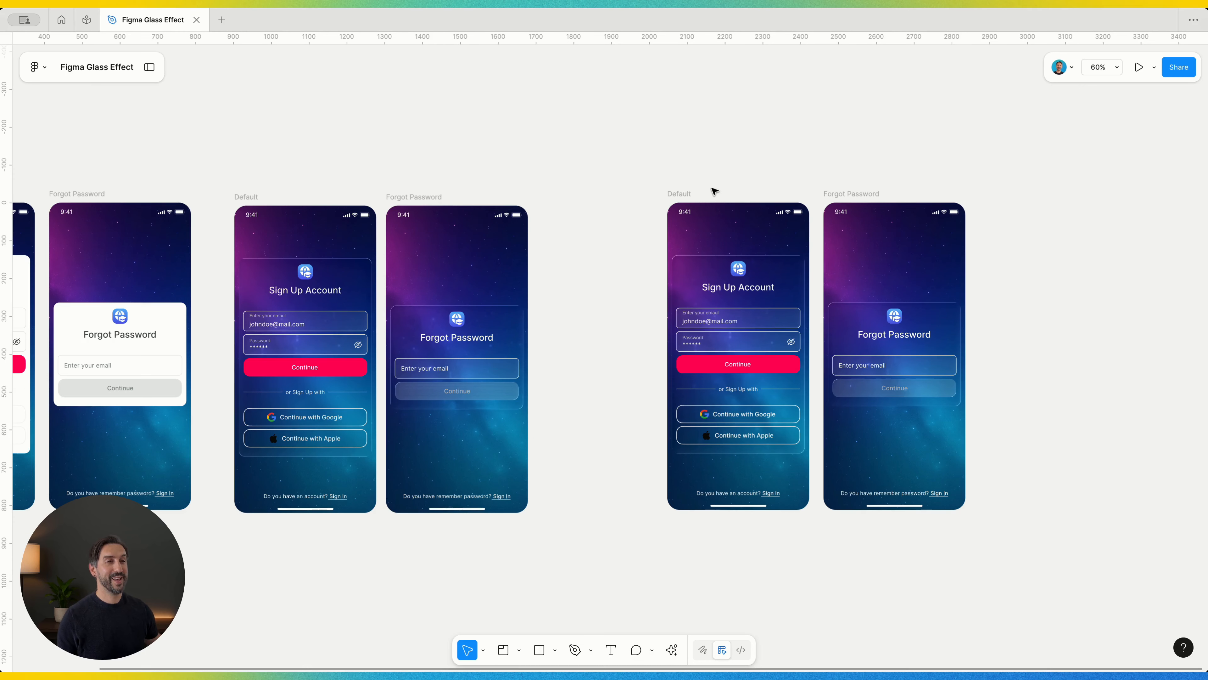
left_click(715, 192)
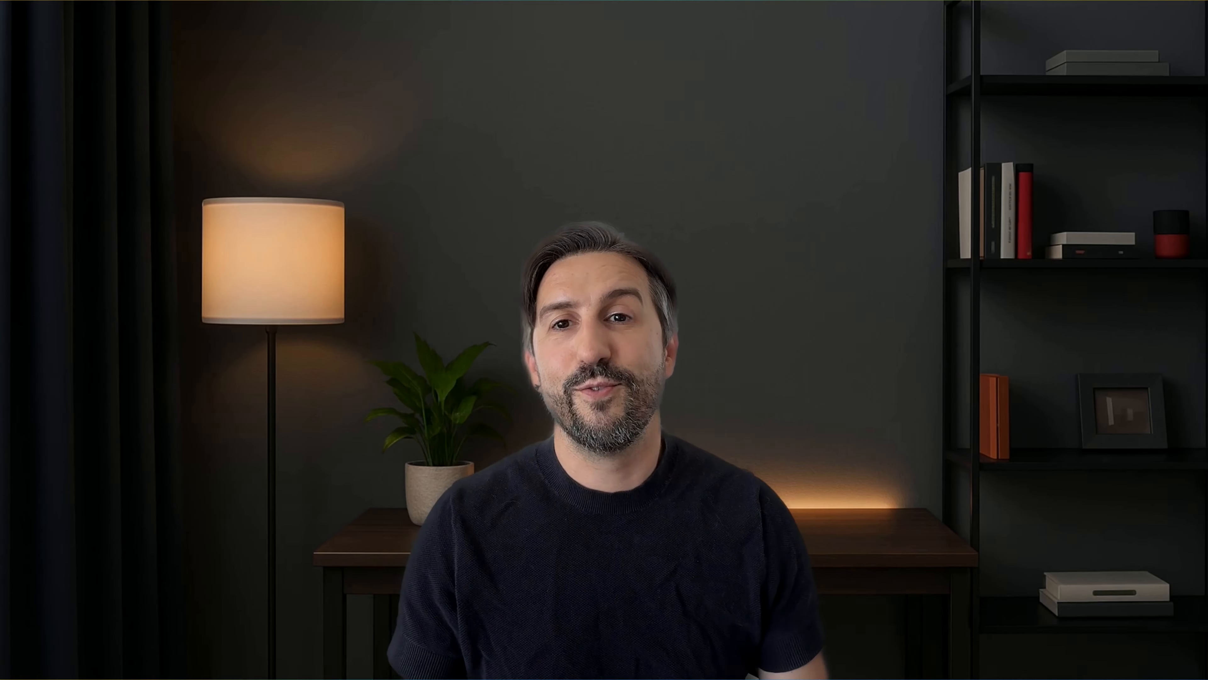